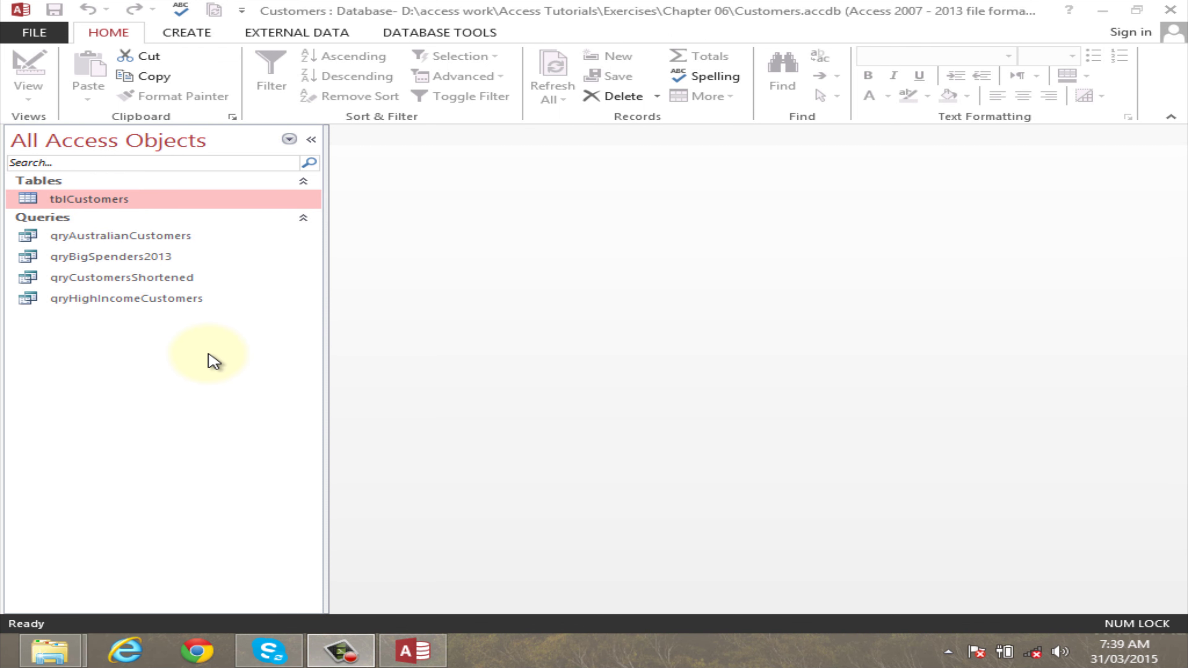
# Start the Report Wizard, allow its wizard file to open, and choose the tblCustomers table as the report's source.
pyautogui.click(133, 237)
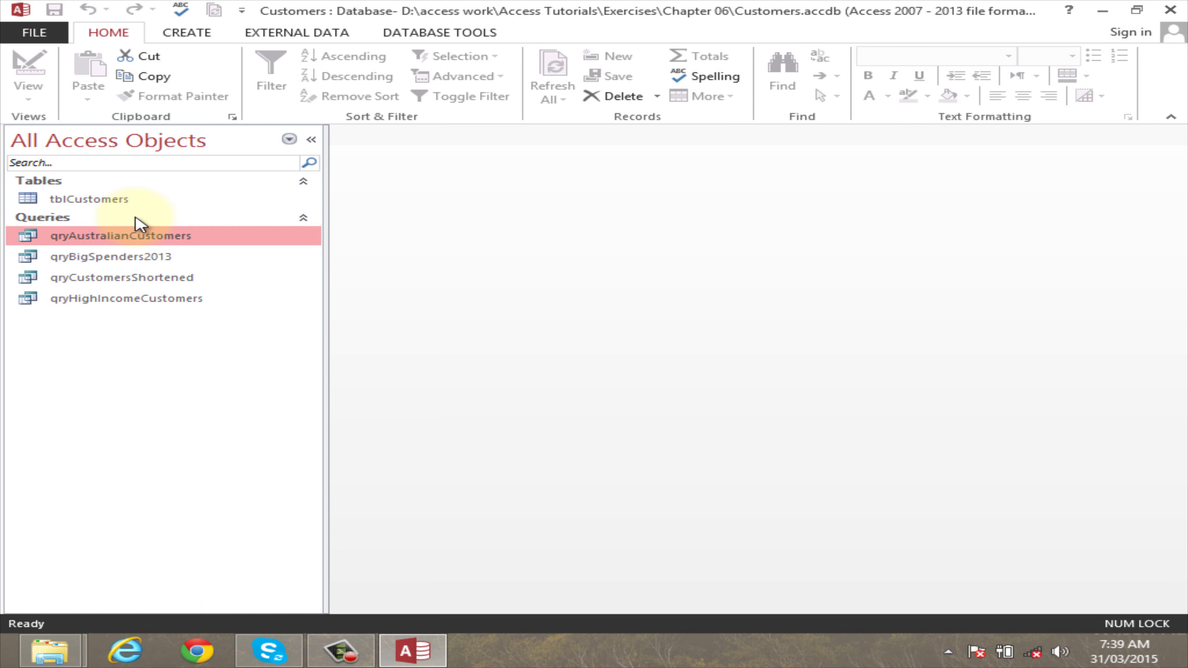
pyautogui.click(126, 201)
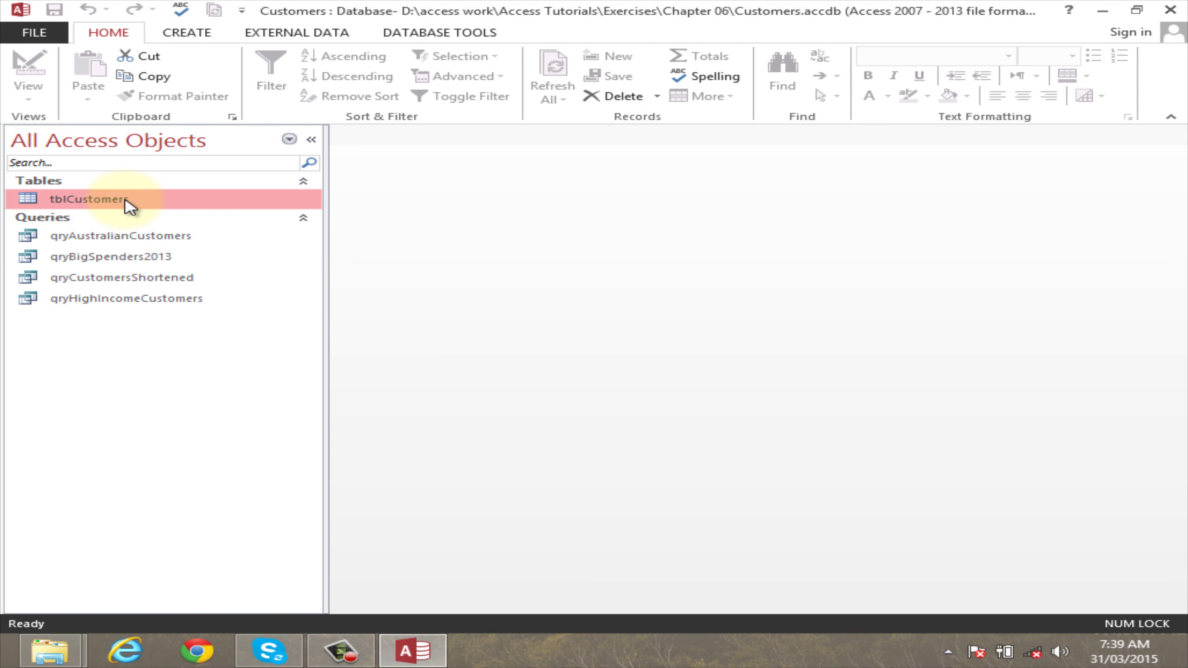
pyautogui.click(188, 34)
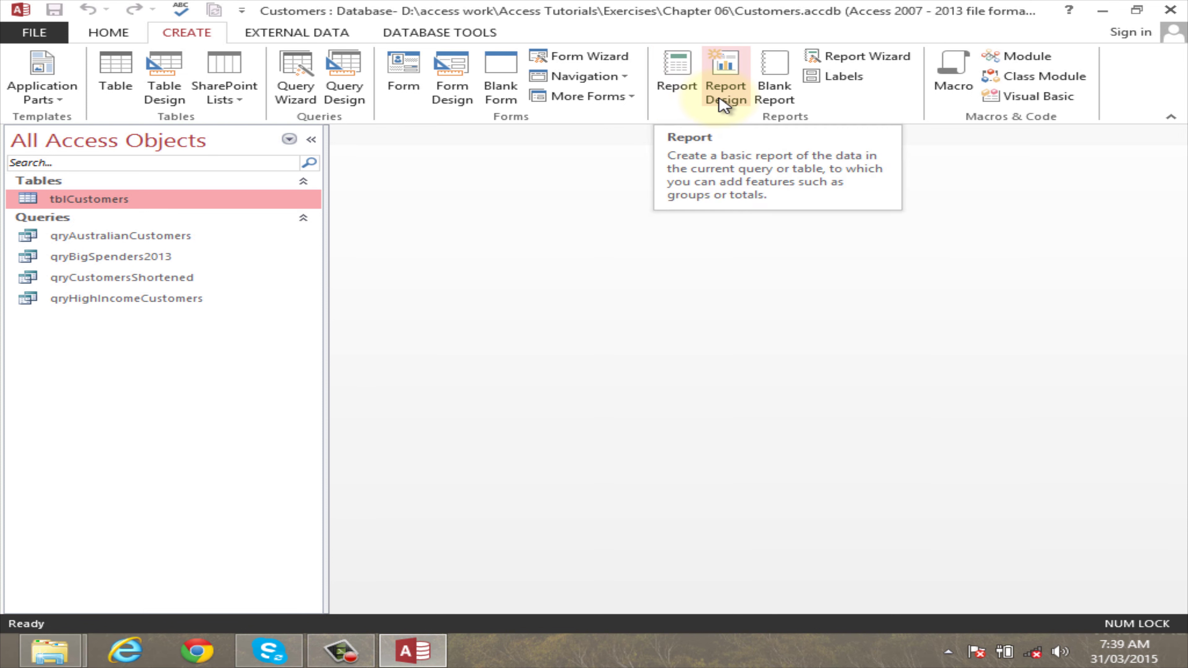
pyautogui.click(867, 57)
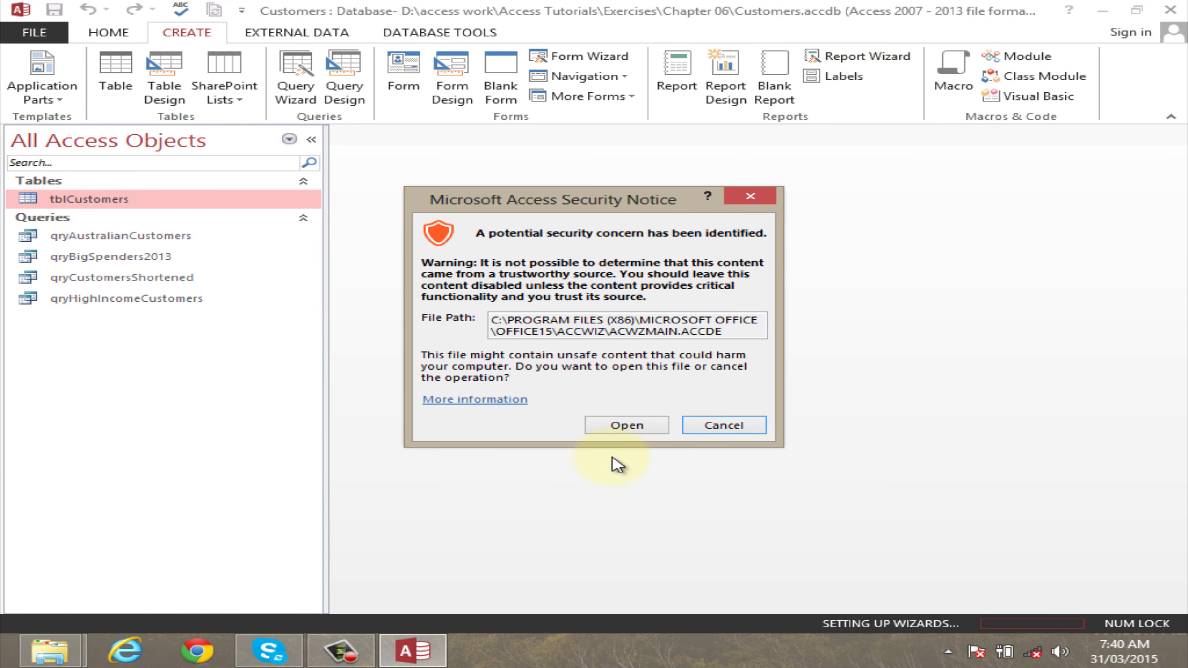
pyautogui.click(627, 426)
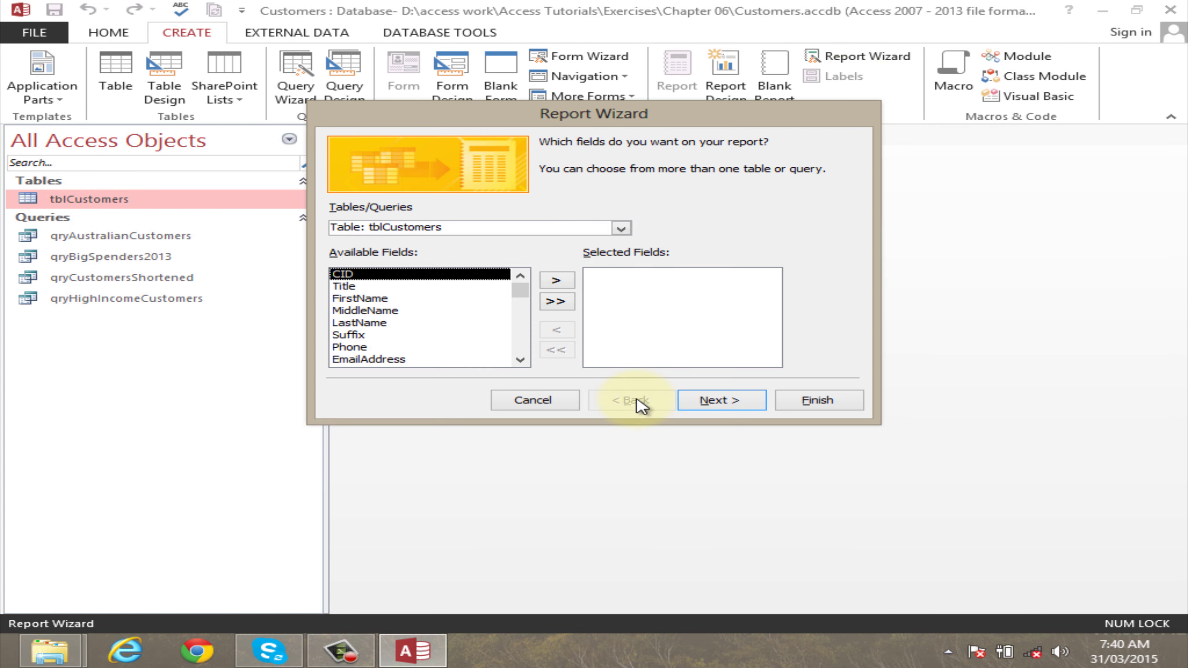
pyautogui.moveTo(494, 120); pyautogui.dragTo(470, 133)
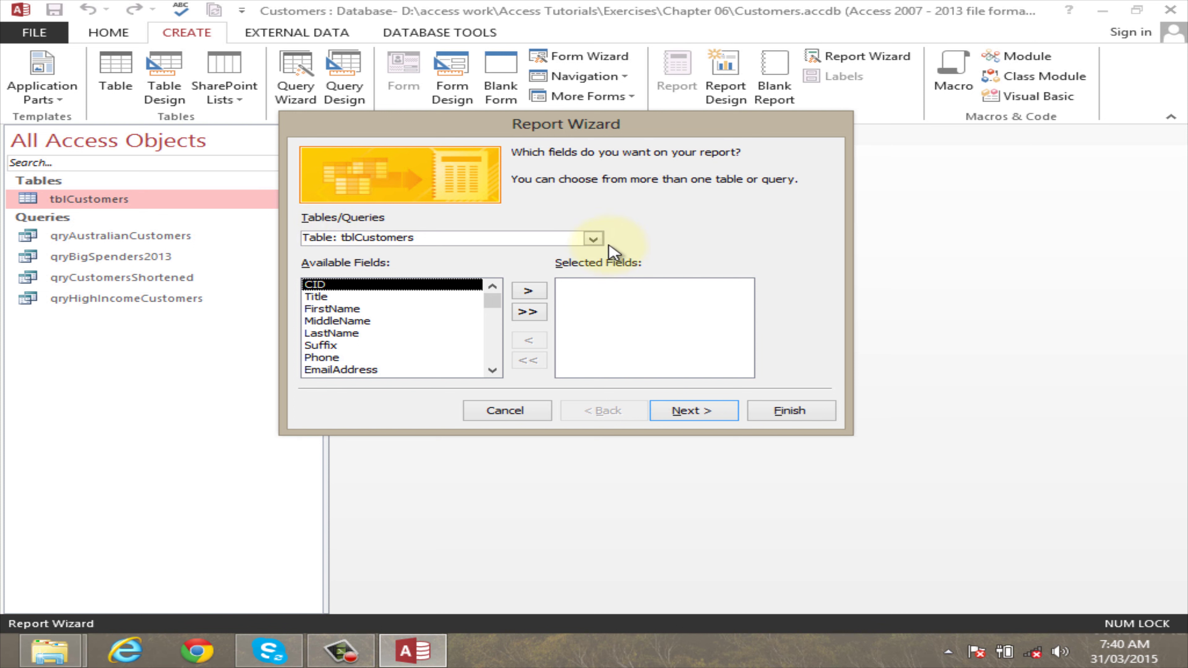
pyautogui.click(594, 240)
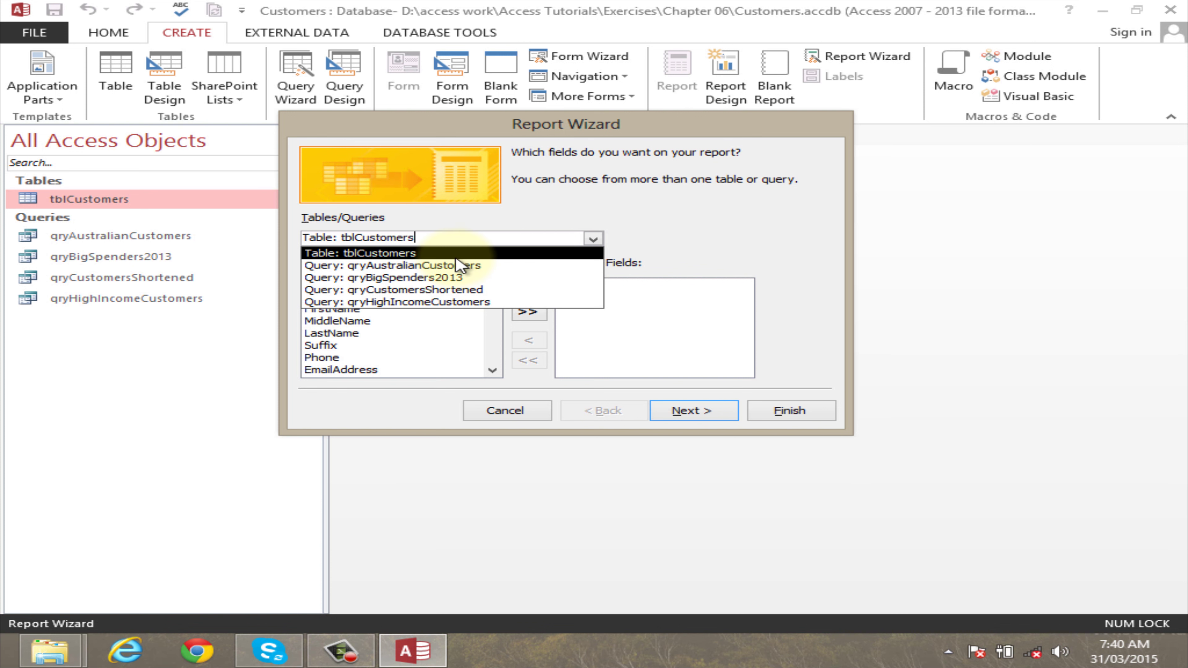
pyautogui.click(400, 255)
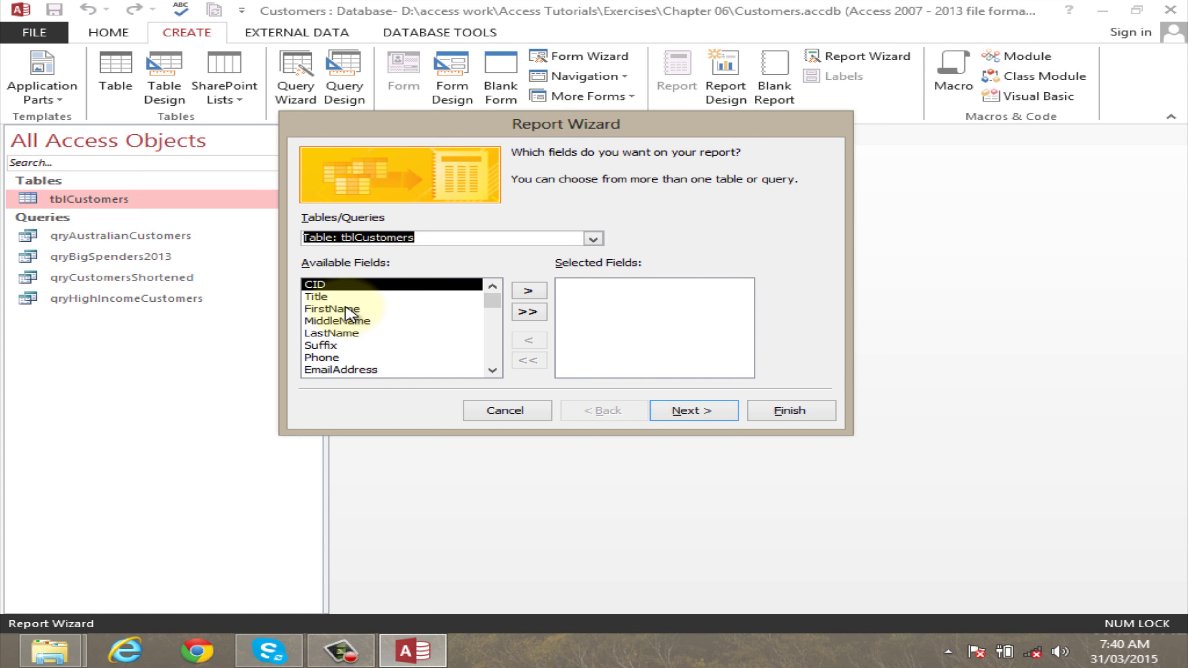
# Add the Title, FirstName, LastName, Phone and City fields to the report's selected fields.
pyautogui.click(323, 297)
pyautogui.click(538, 292)
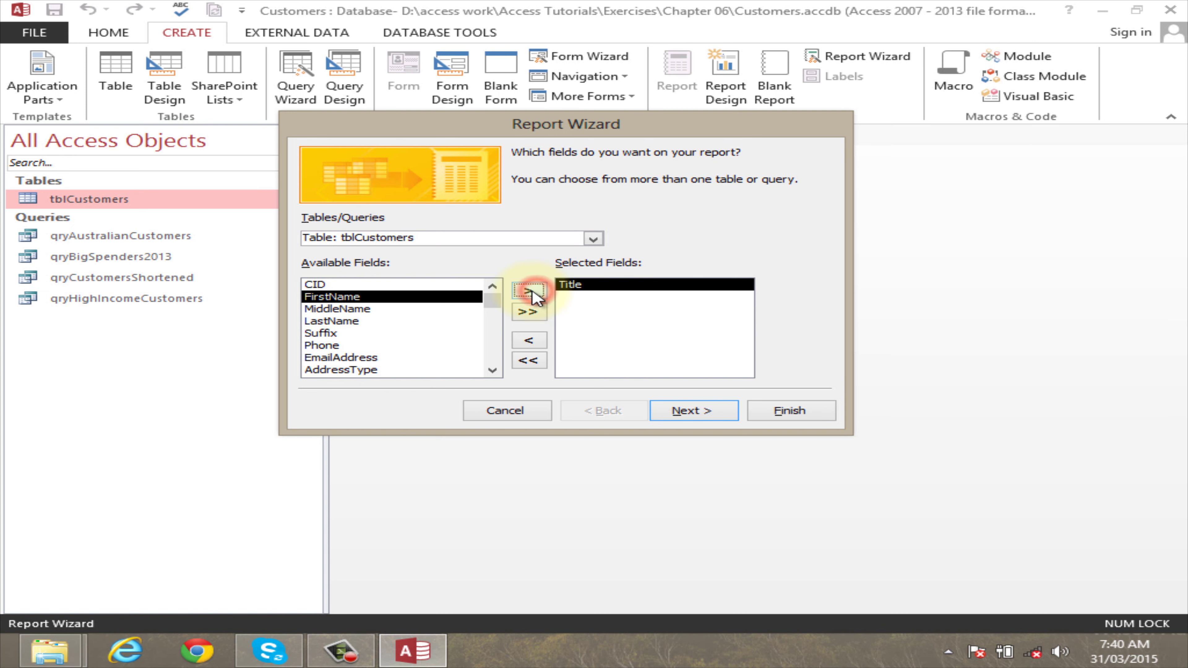
pyautogui.click(530, 292)
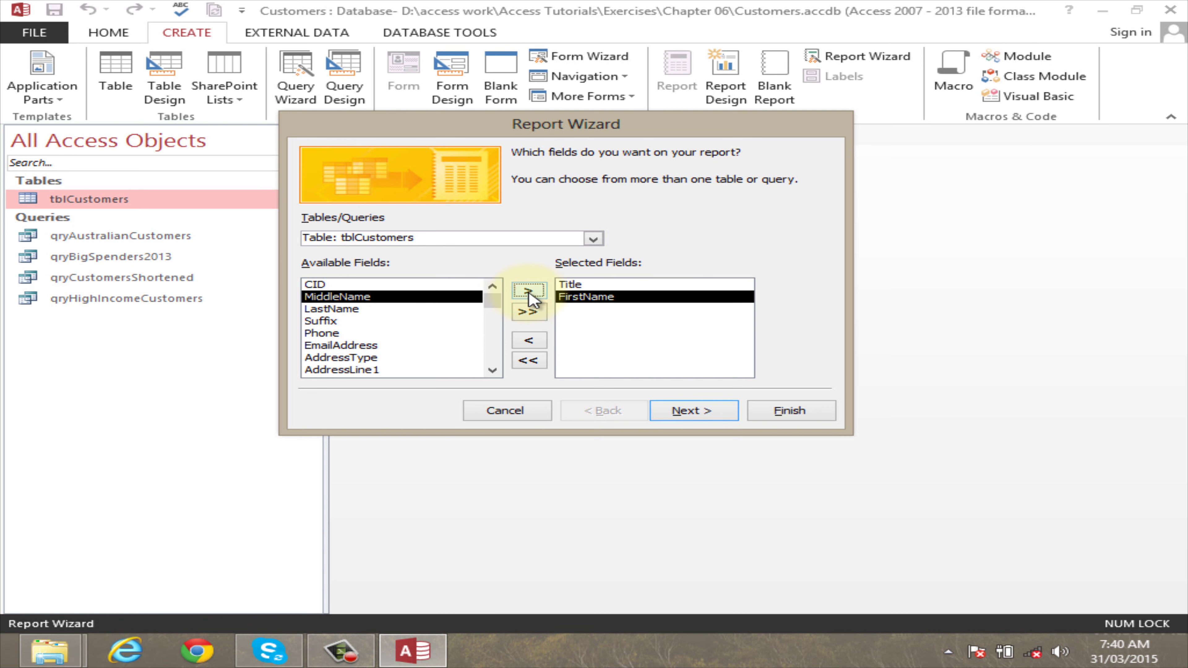
pyautogui.click(333, 309)
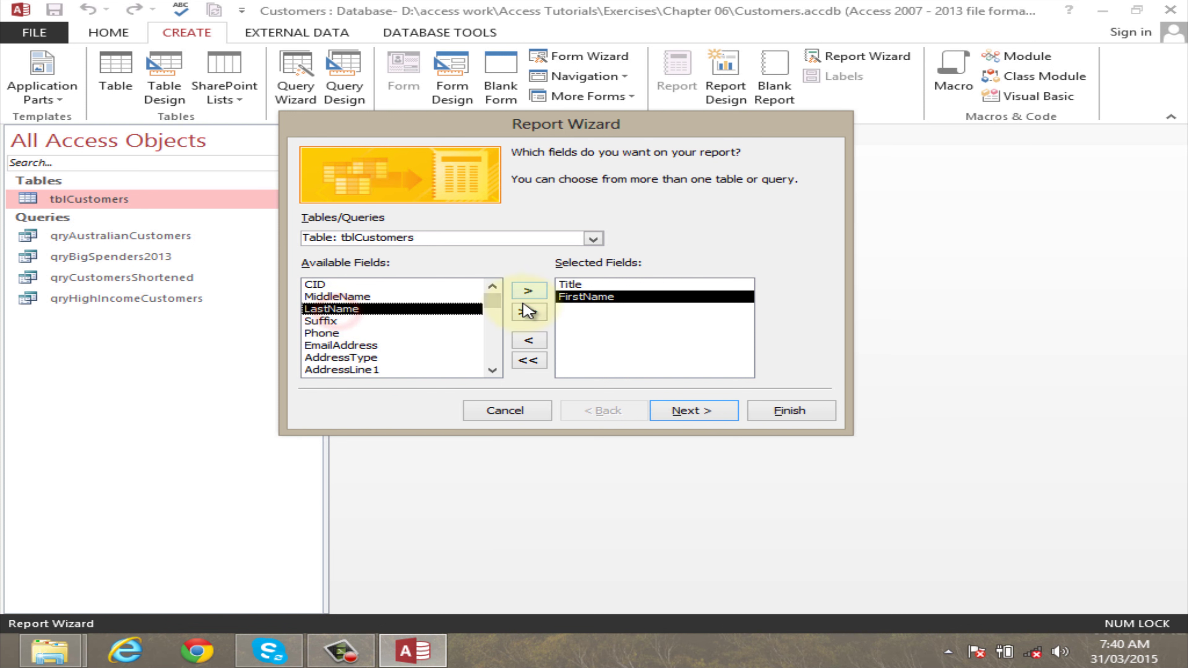
pyautogui.click(529, 292)
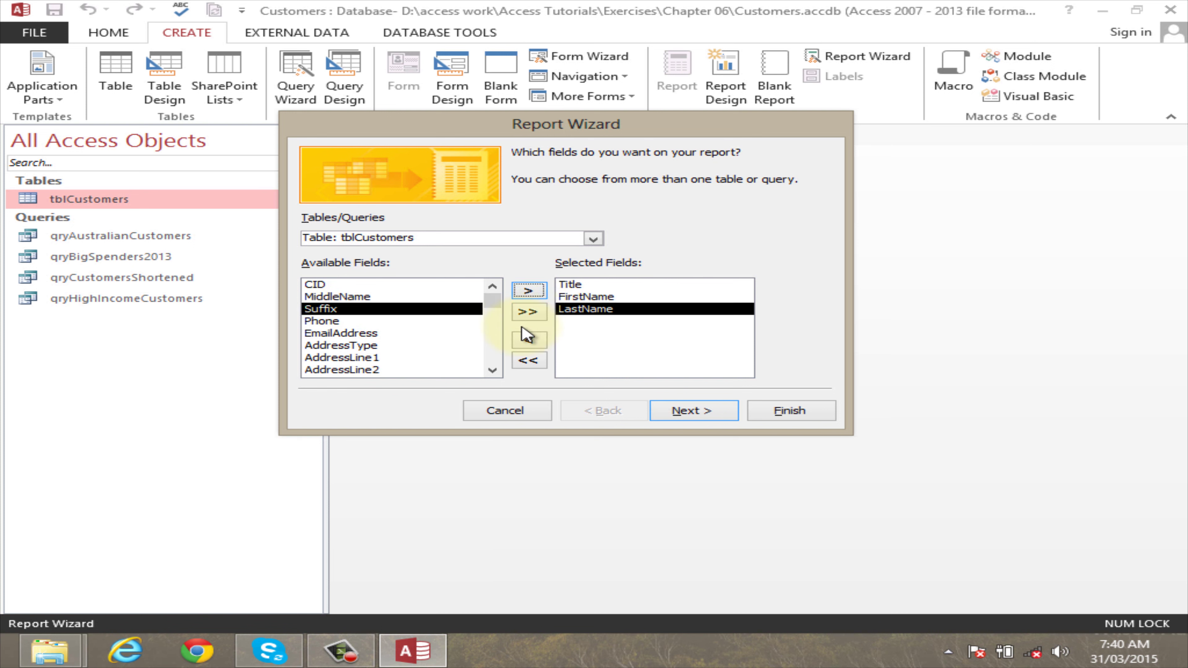
pyautogui.click(417, 321)
pyautogui.click(527, 291)
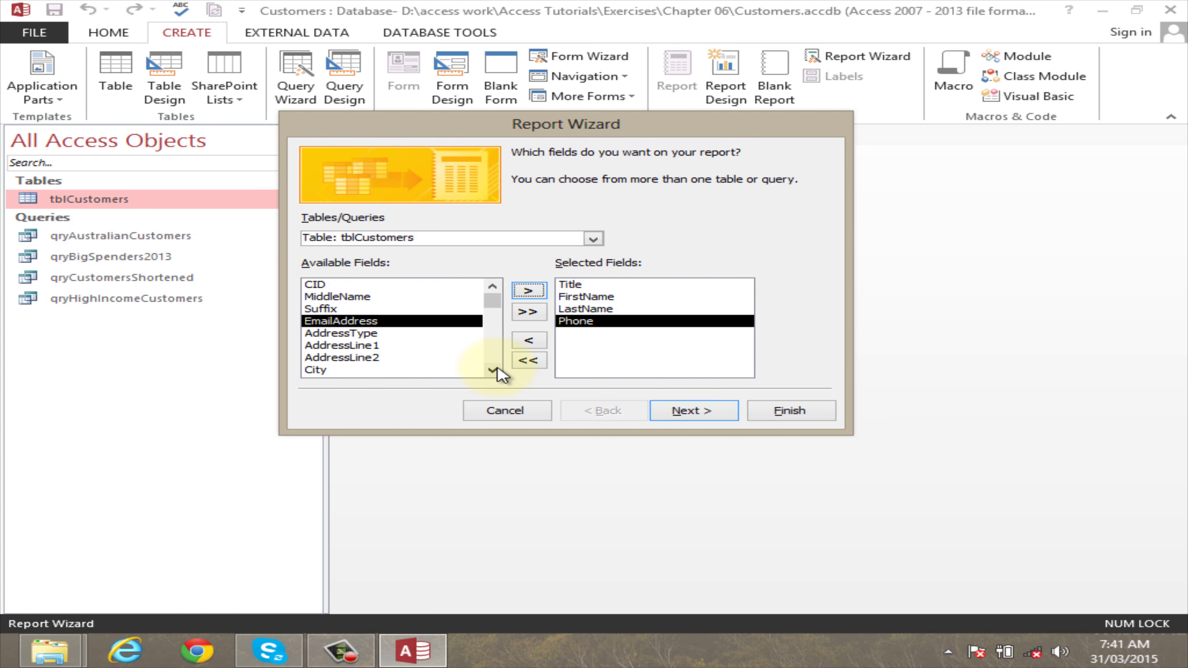
pyautogui.doubleClick(477, 369)
# Look through the remaining available fields of tblCustomers.
pyautogui.click(491, 372)
pyautogui.click(490, 372)
pyautogui.click(491, 372)
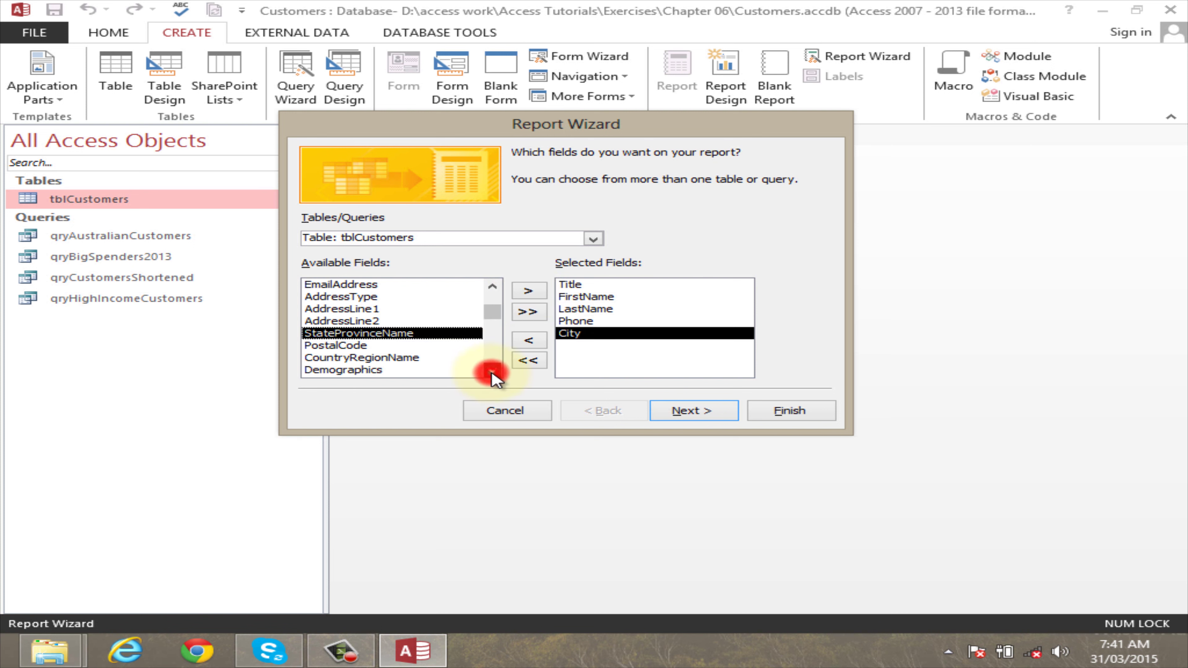
pyautogui.click(491, 372)
pyautogui.click(491, 372)
pyautogui.doubleClick(491, 373)
pyautogui.doubleClick(491, 372)
pyautogui.click(491, 372)
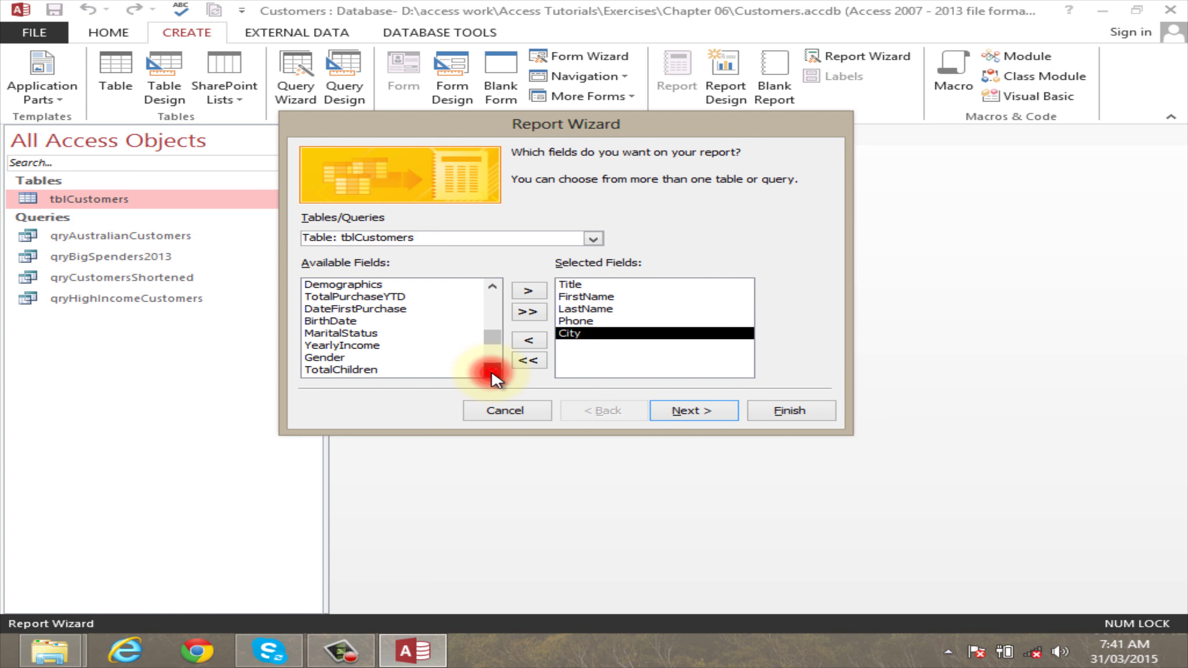
pyautogui.doubleClick(491, 372)
pyautogui.doubleClick(491, 372)
pyautogui.click(491, 373)
pyautogui.scroll(1, 493, 373)
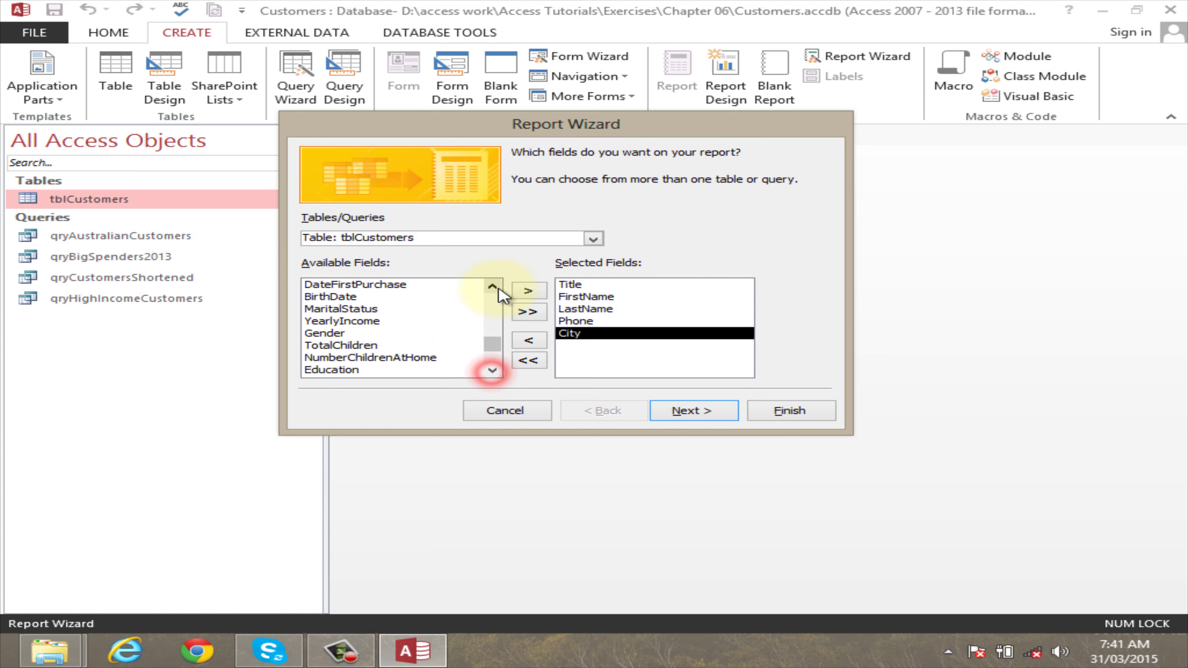
pyautogui.click(492, 286)
pyautogui.doubleClick(492, 286)
pyautogui.doubleClick(492, 286)
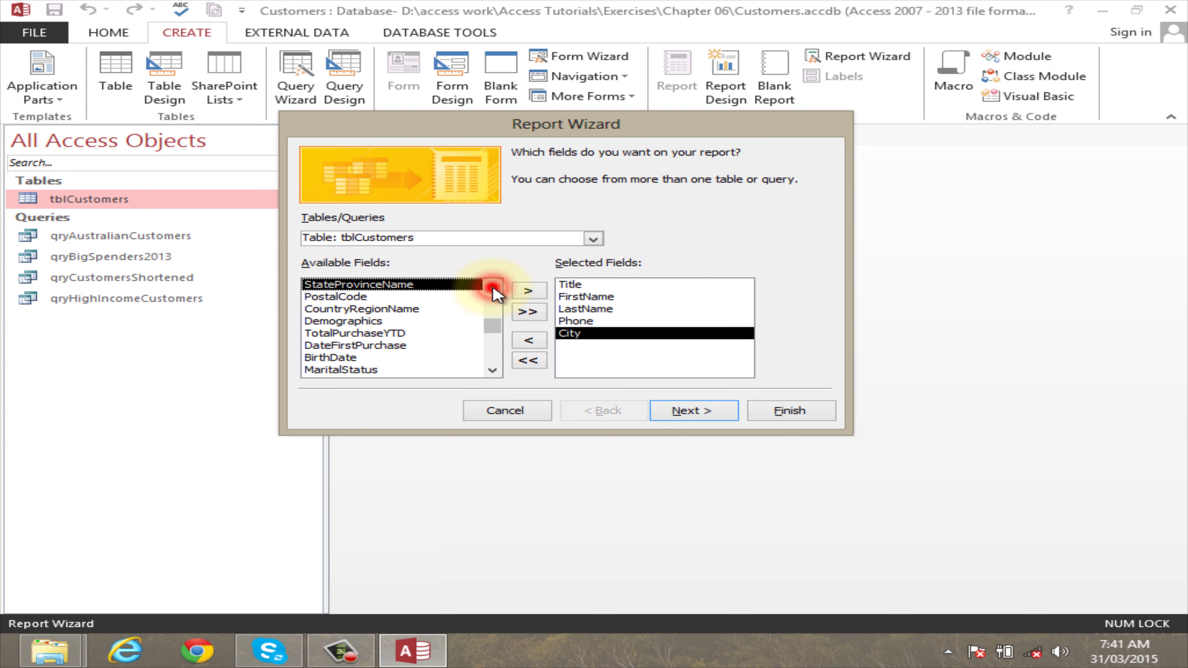
pyautogui.click(492, 287)
pyautogui.click(492, 287)
pyautogui.doubleClick(492, 287)
pyautogui.doubleClick(492, 286)
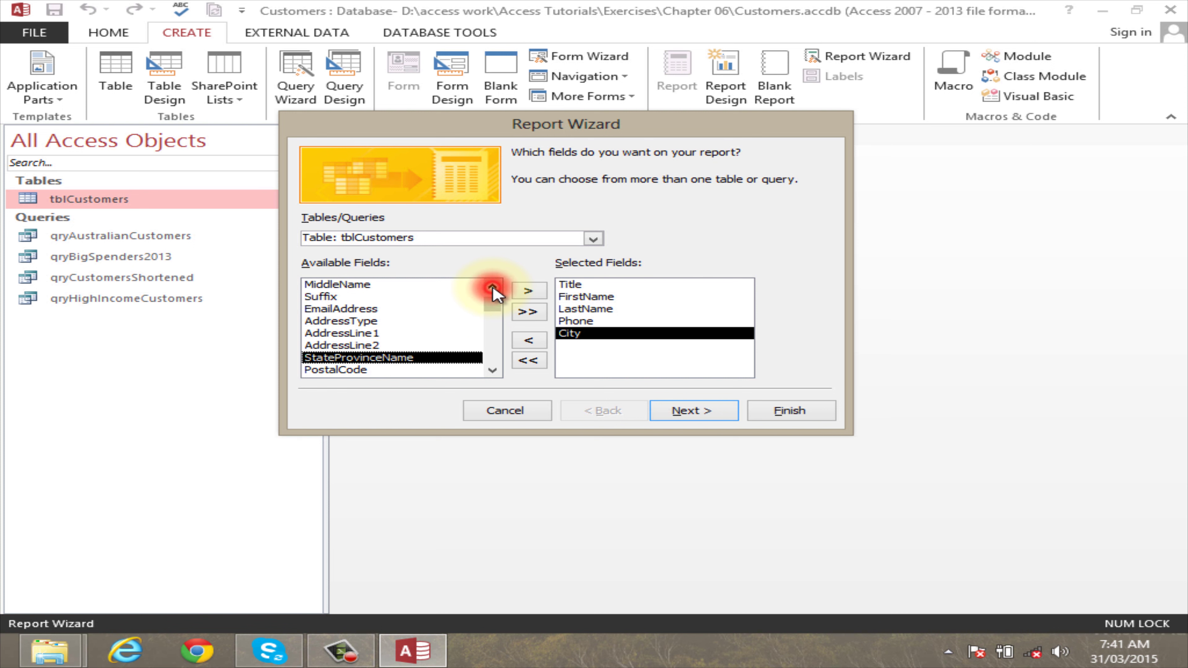
# Add the EmailAddress and TotalPurchaseYTD fields to the report's selected fields.
pyautogui.click(347, 310)
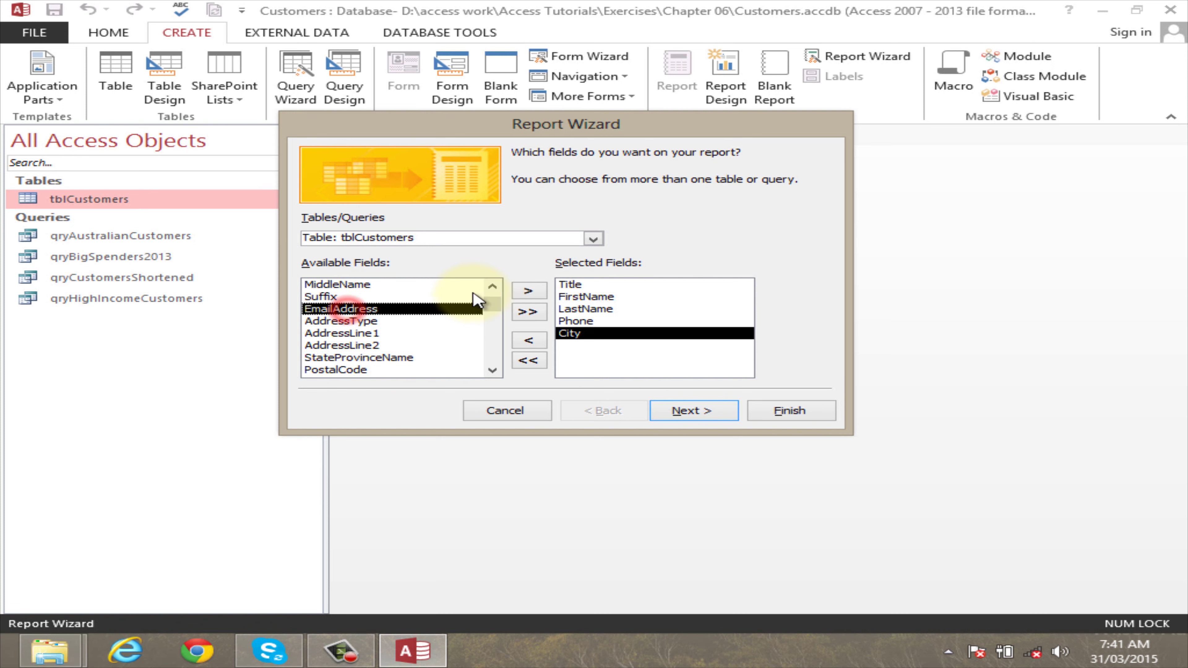
pyautogui.click(528, 290)
pyautogui.doubleClick(492, 370)
pyautogui.click(491, 370)
pyautogui.click(492, 370)
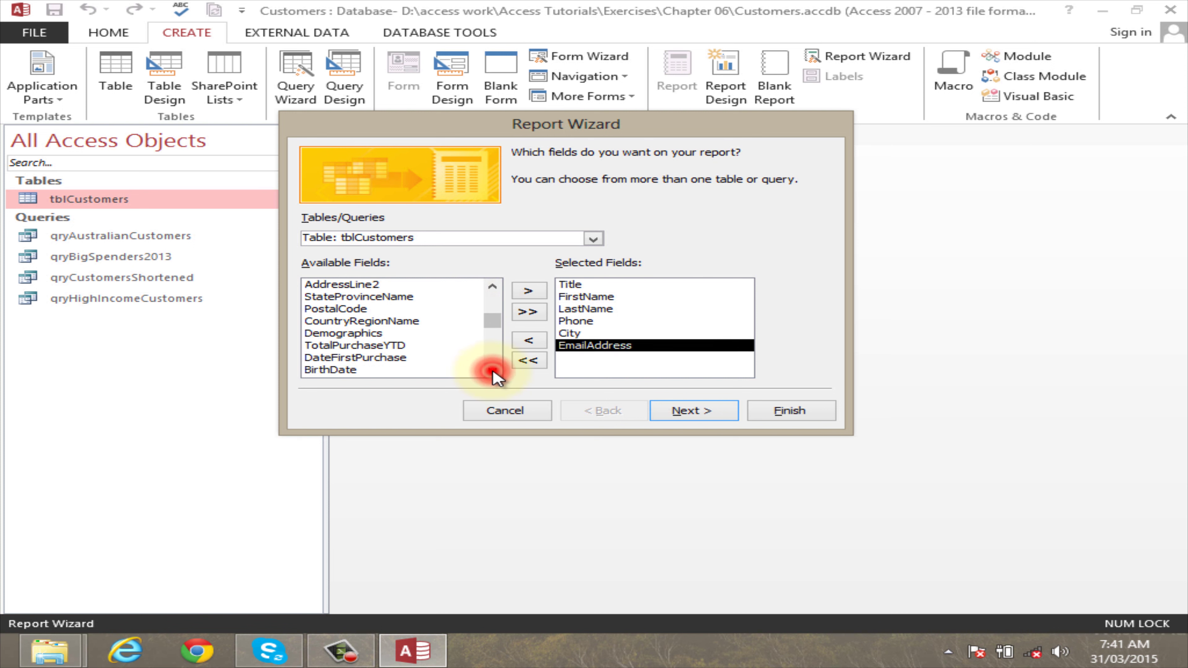
pyautogui.click(492, 370)
pyautogui.click(395, 333)
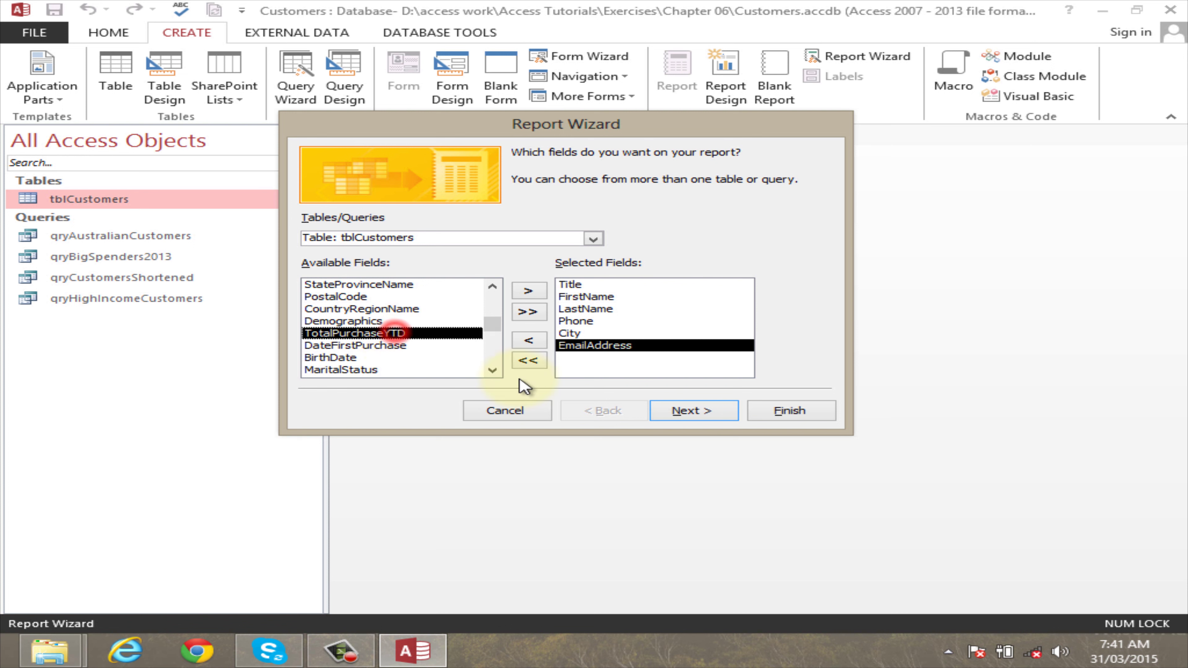
pyautogui.click(528, 291)
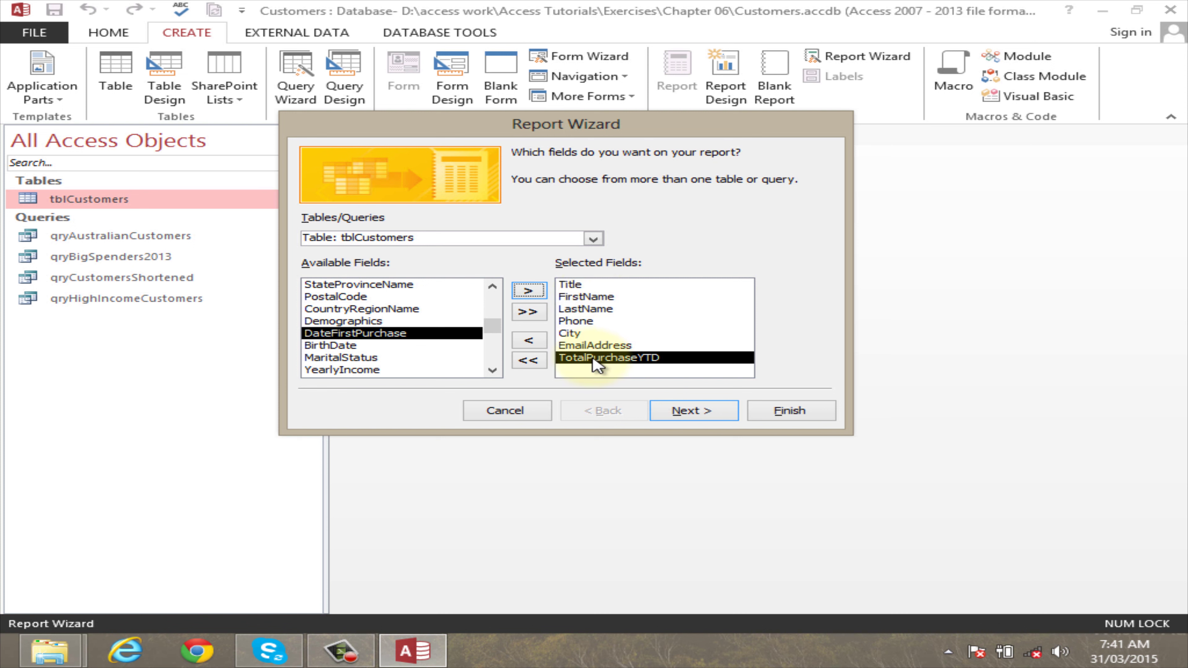
pyautogui.click(690, 412)
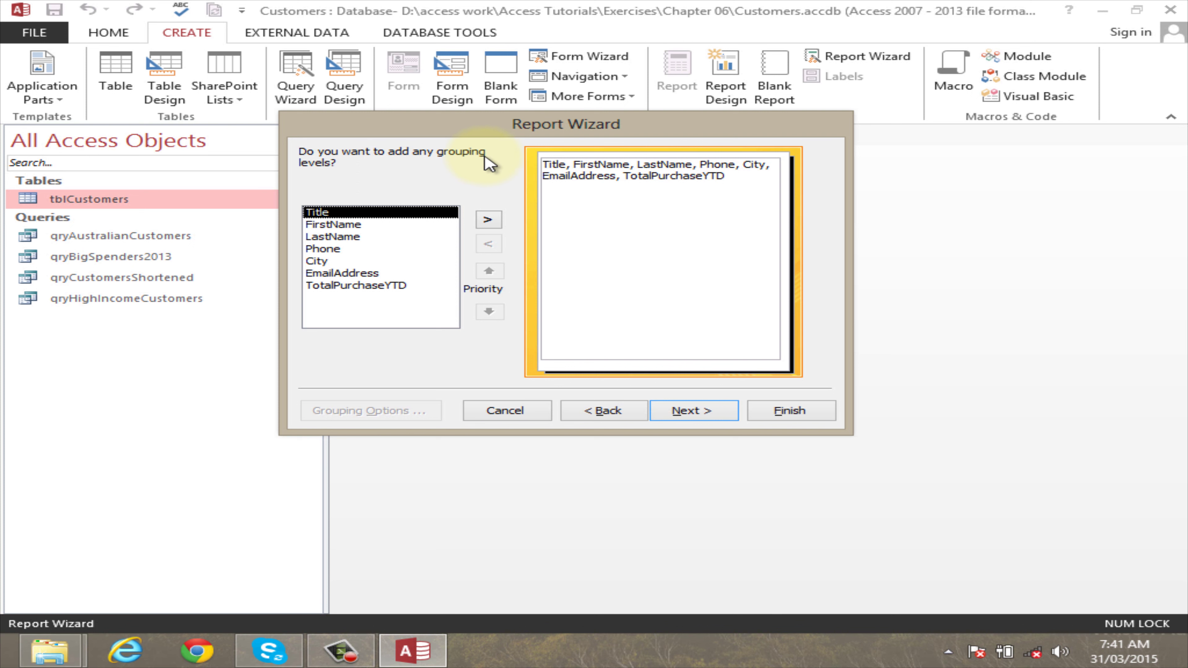
pyautogui.doubleClick(318, 262)
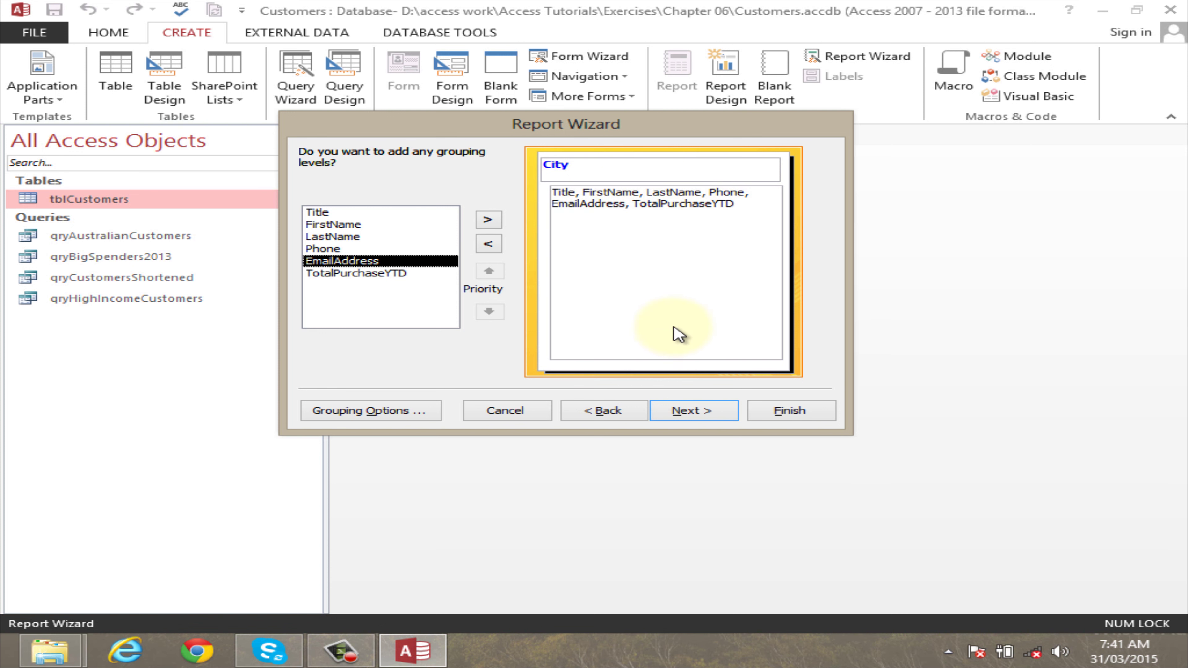
pyautogui.click(603, 414)
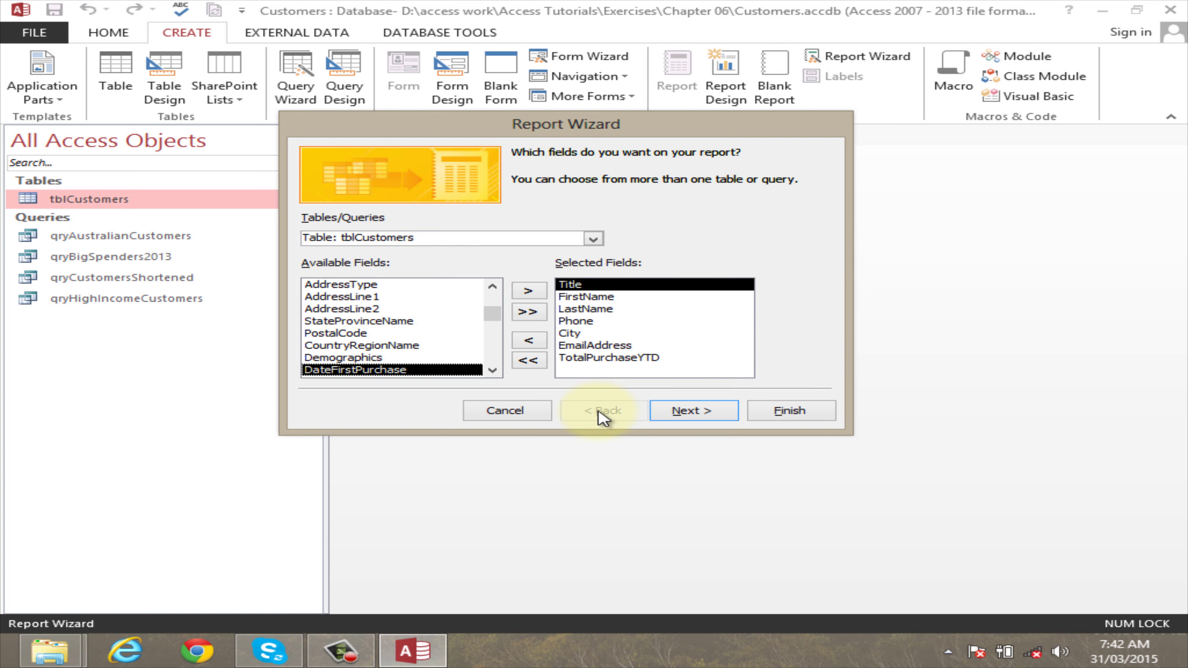
# Add the CountryRegionName field after TotalPurchaseYTD in the report's selected fields.
pyautogui.click(408, 345)
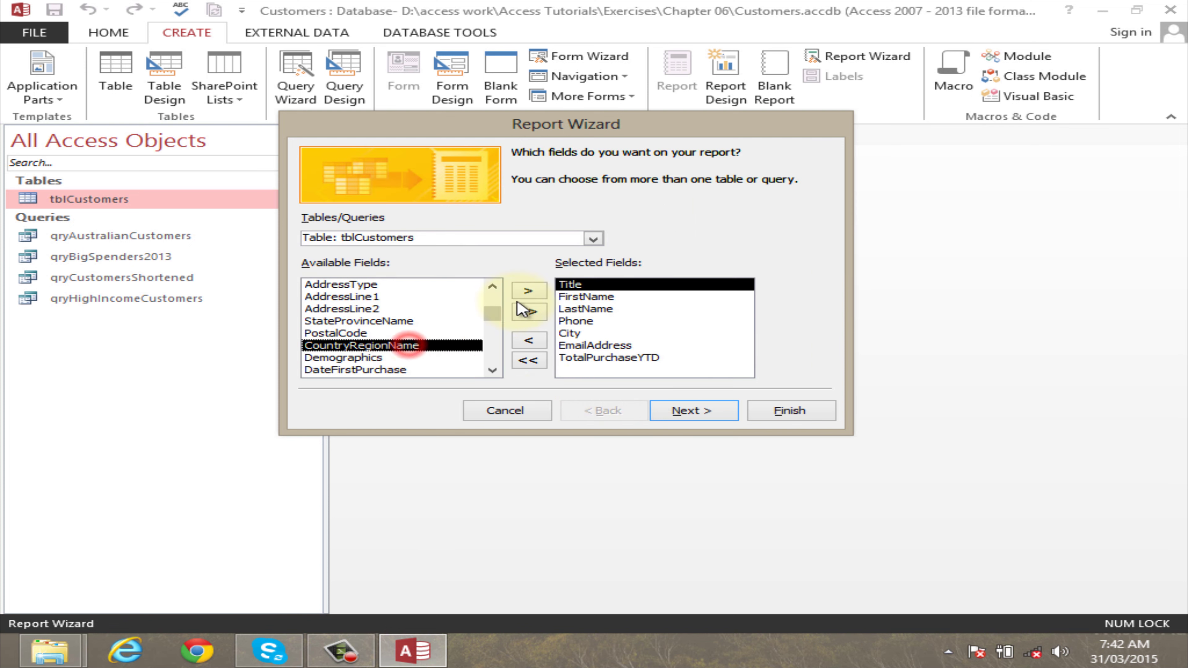
pyautogui.click(603, 357)
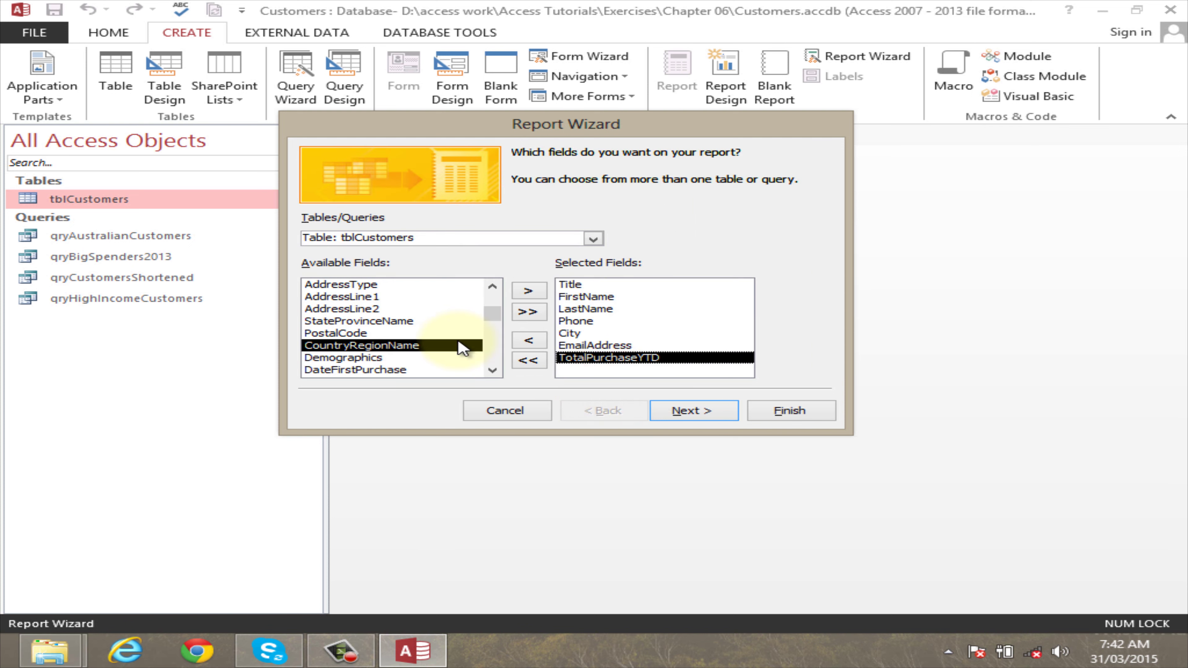
pyautogui.click(528, 291)
# Continue to the grouping levels and group the report by CountryRegionName.
pyautogui.click(692, 410)
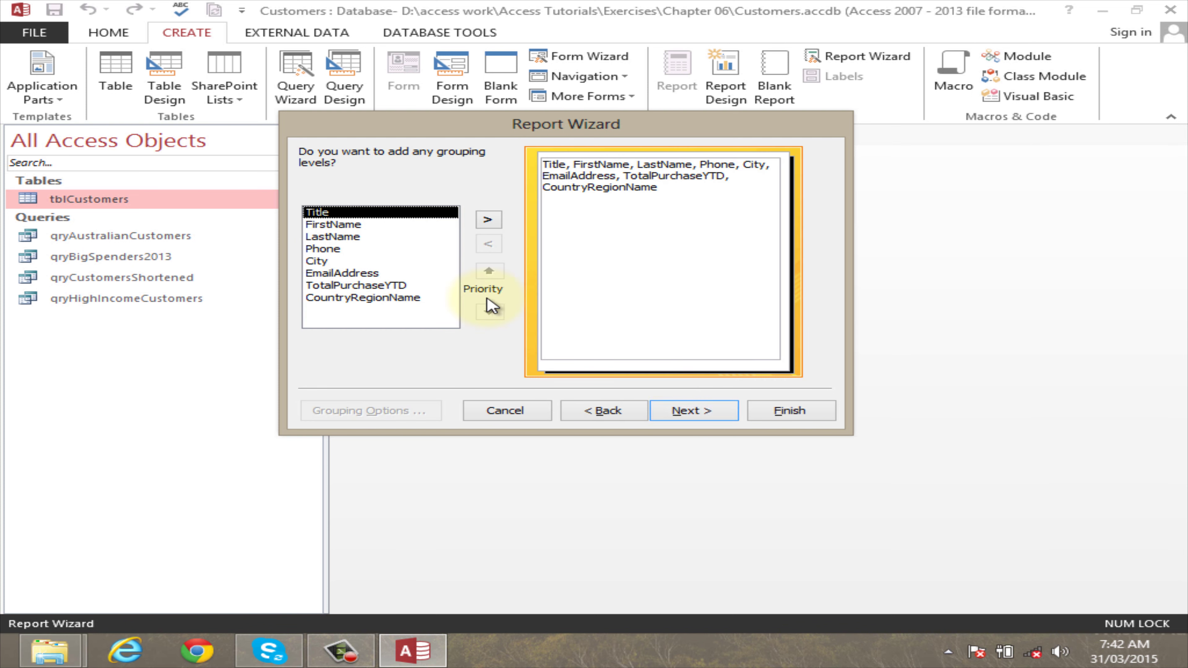
pyautogui.click(346, 300)
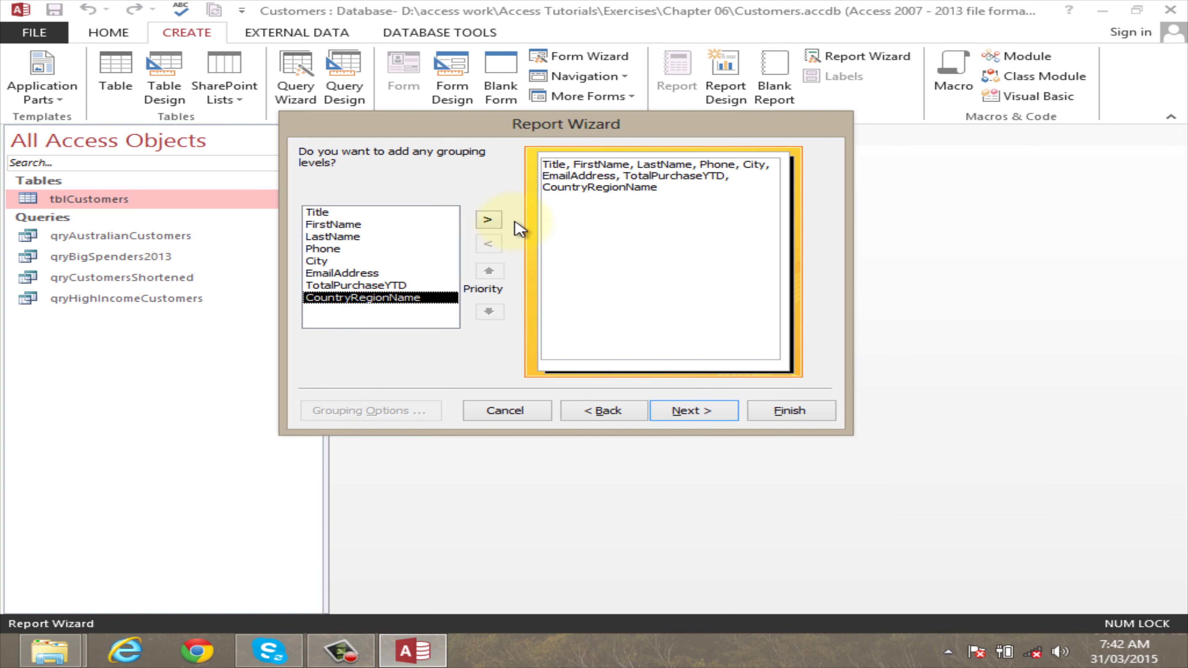
pyautogui.click(488, 220)
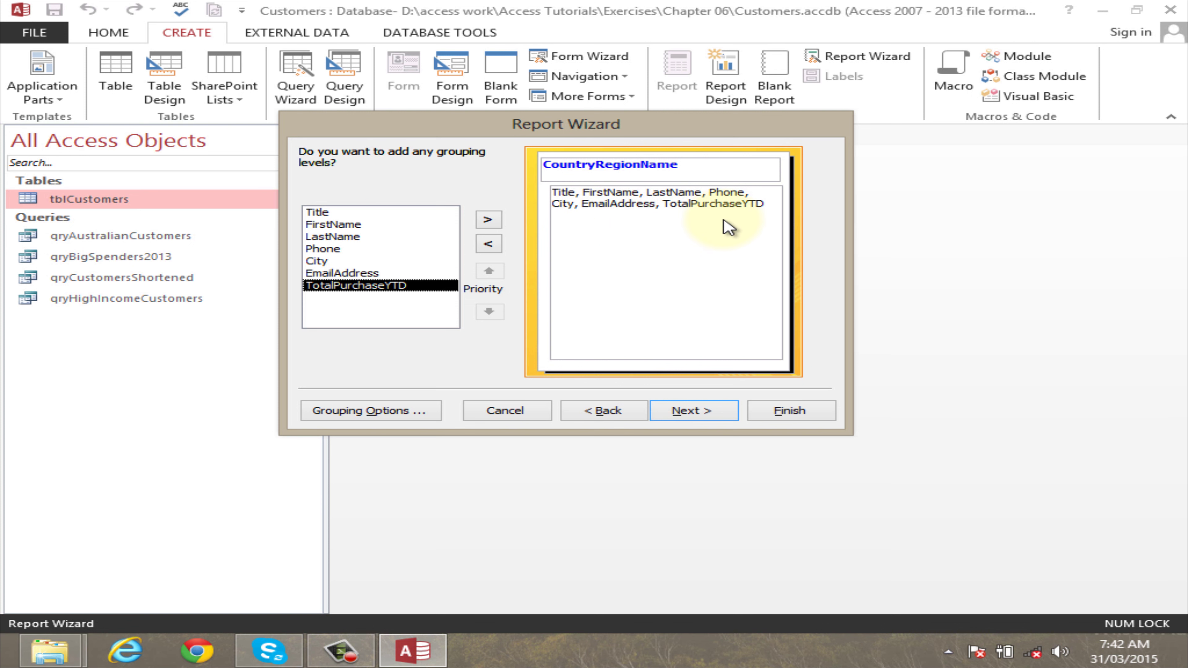
# Continue to the sort order and sort the detail records by FirstName in ascending order.
pyautogui.click(690, 411)
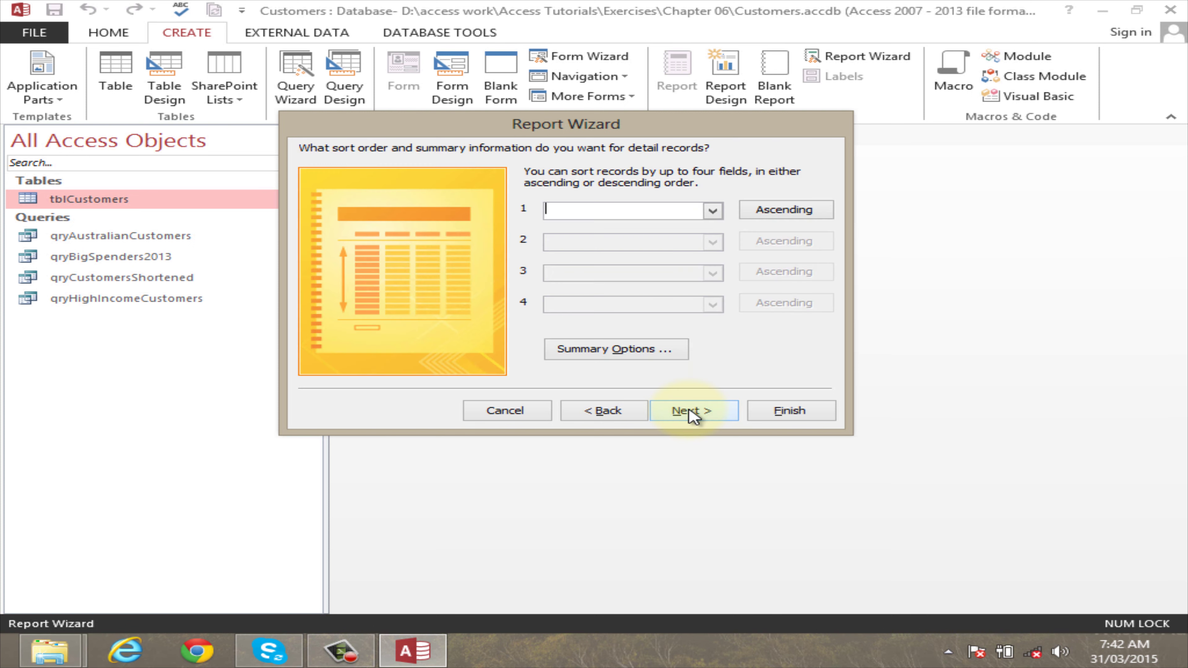
pyautogui.click(714, 212)
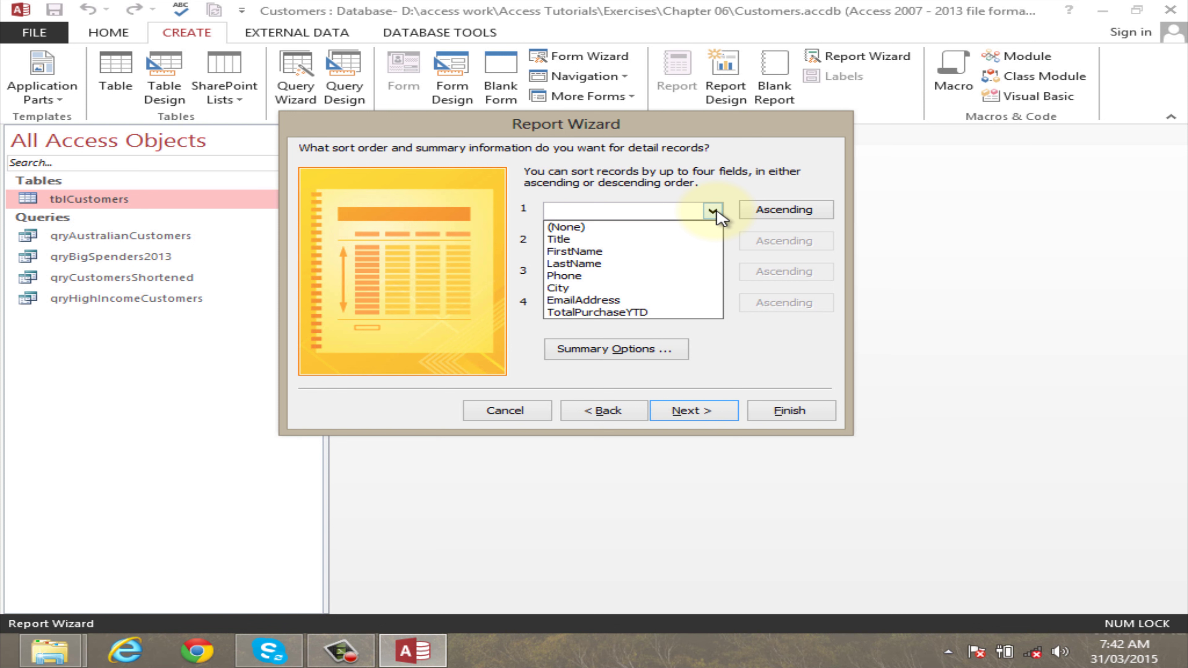
pyautogui.click(621, 252)
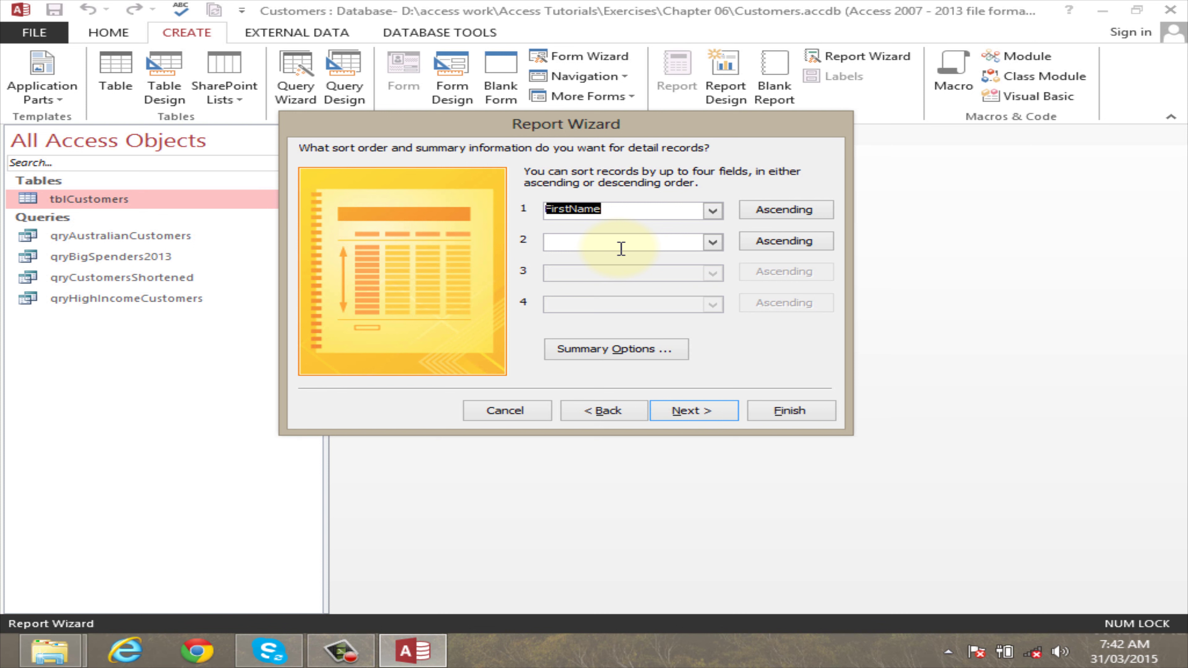
pyautogui.click(793, 211)
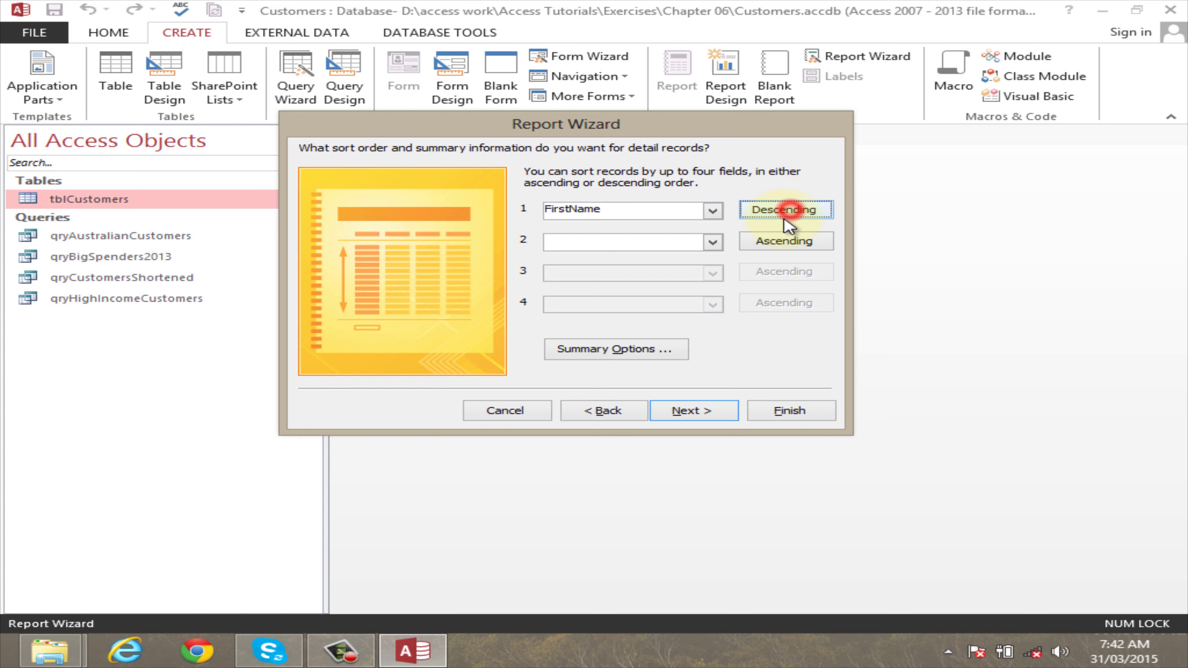
pyautogui.click(773, 206)
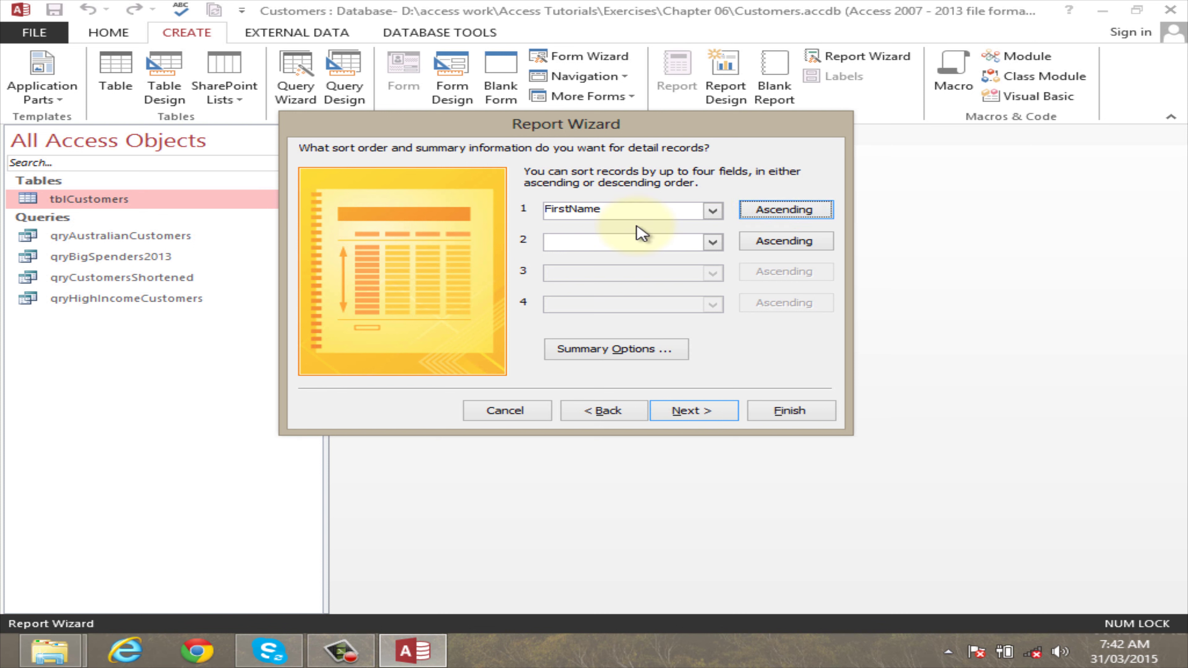
# Open the summary options and choose only the Sum calculation for TotalPurchaseYTD, leaving Avg, Min and Max cleared.
pyautogui.click(600, 357)
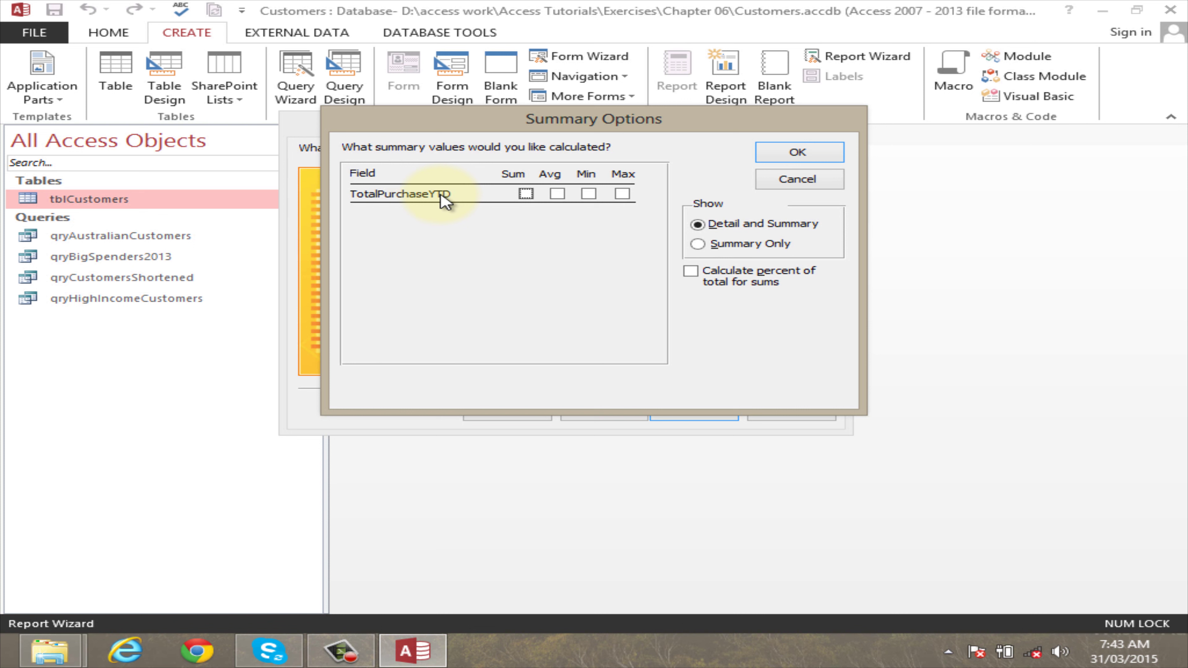
pyautogui.click(525, 194)
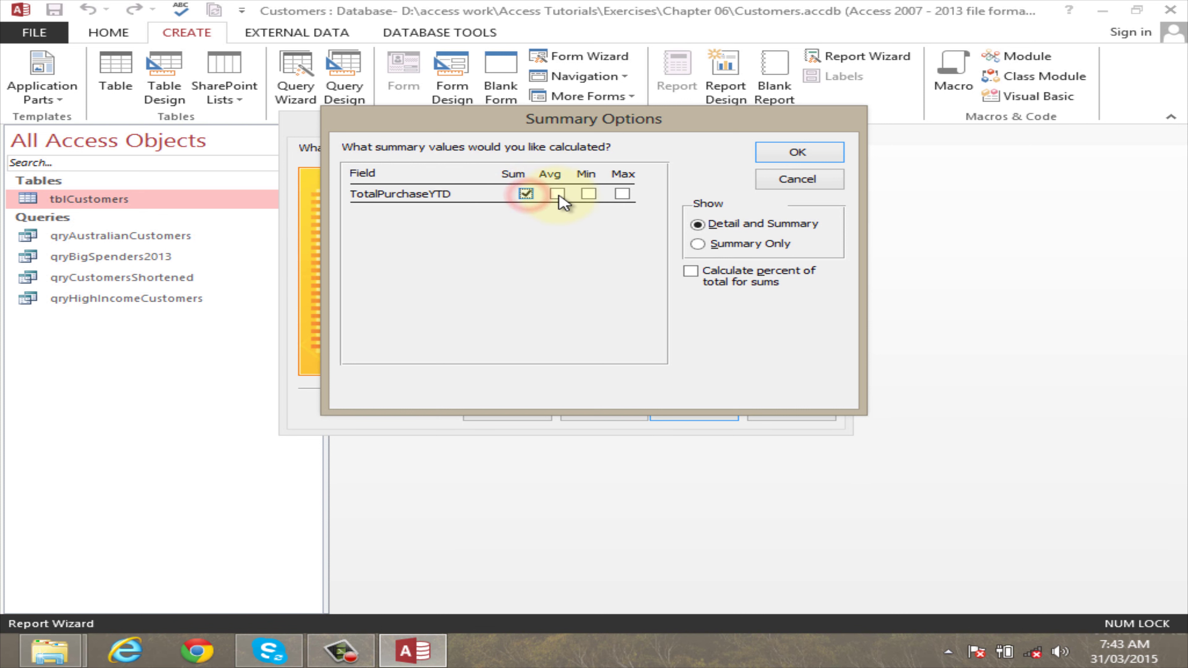
pyautogui.click(558, 193)
pyautogui.click(589, 194)
pyautogui.click(622, 193)
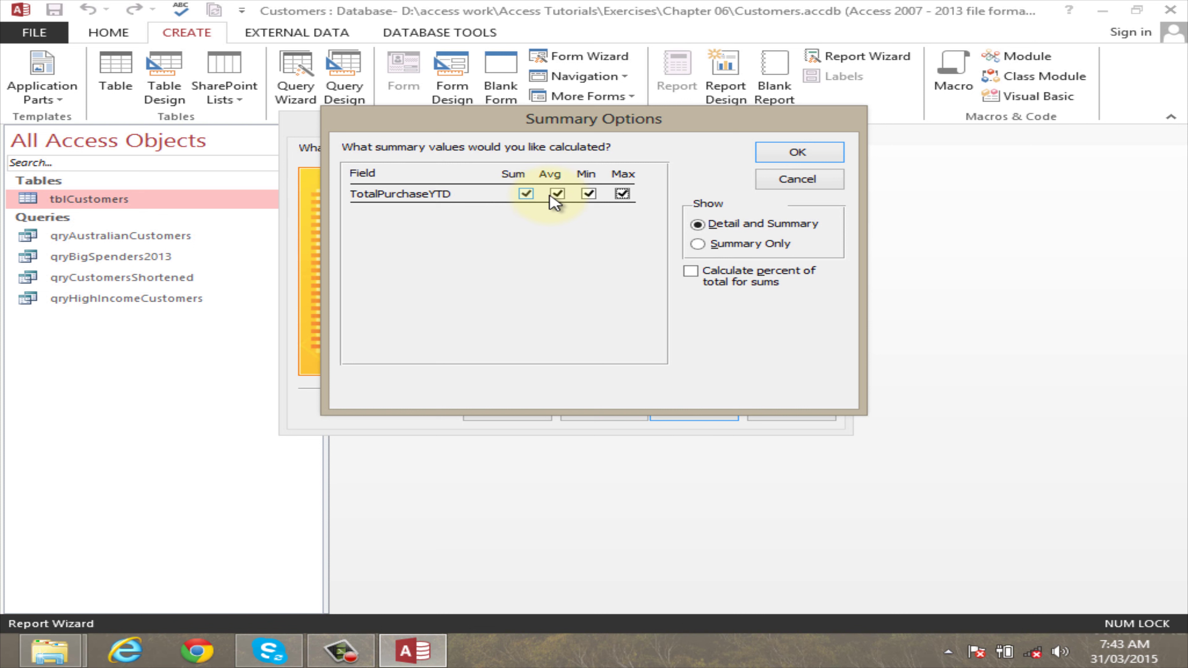
pyautogui.click(621, 197)
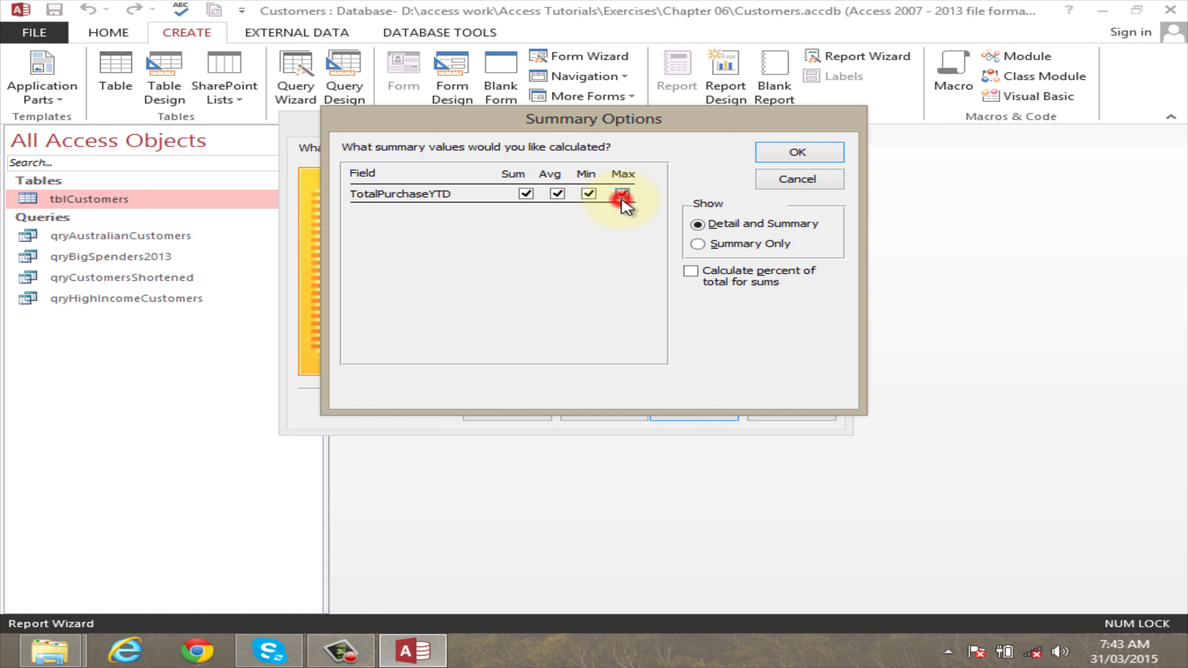
pyautogui.click(588, 196)
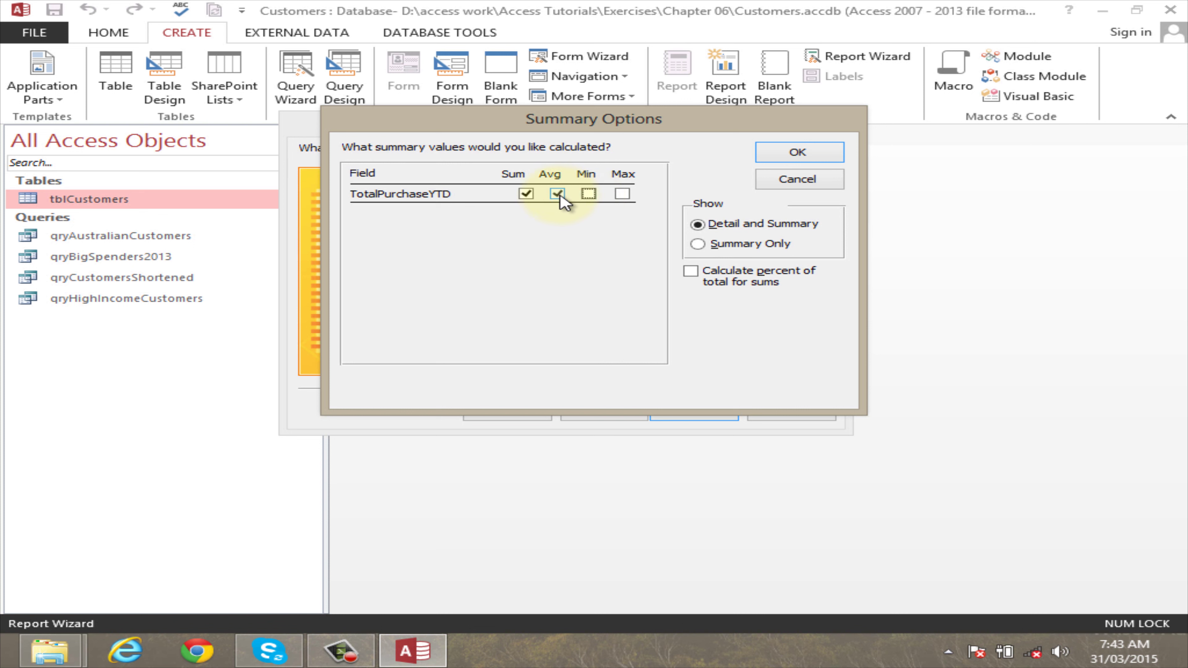
pyautogui.click(559, 195)
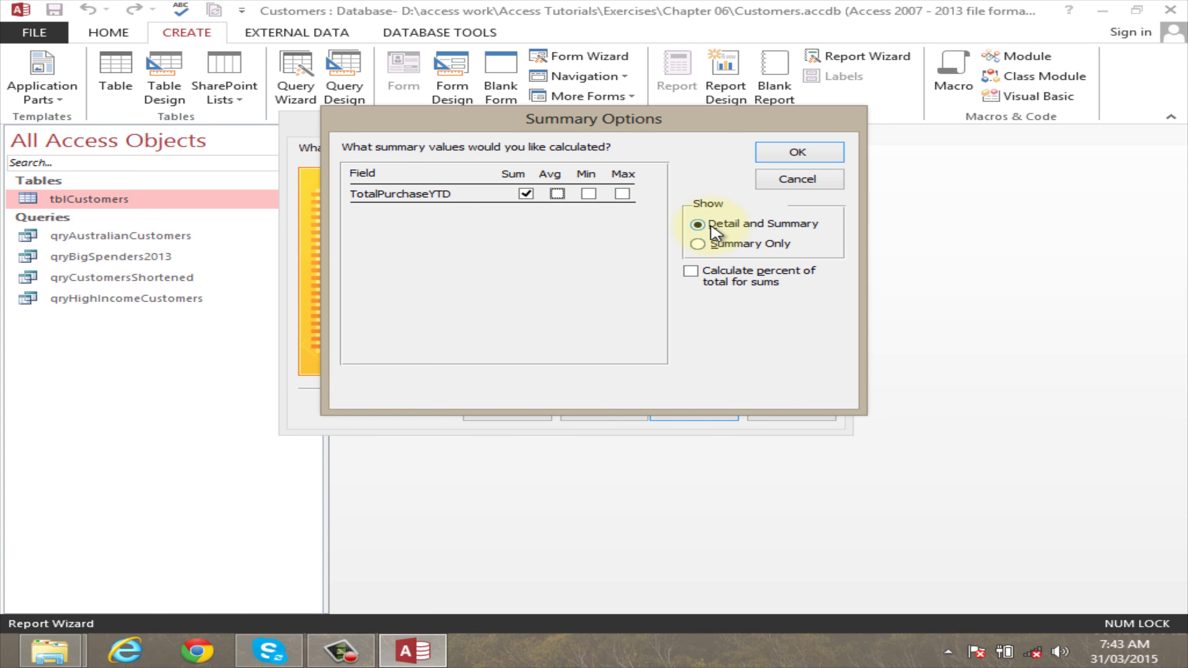
# Set the summary to show Detail and Summary without calculating percent of total for sums, and accept the options.
pyautogui.click(694, 247)
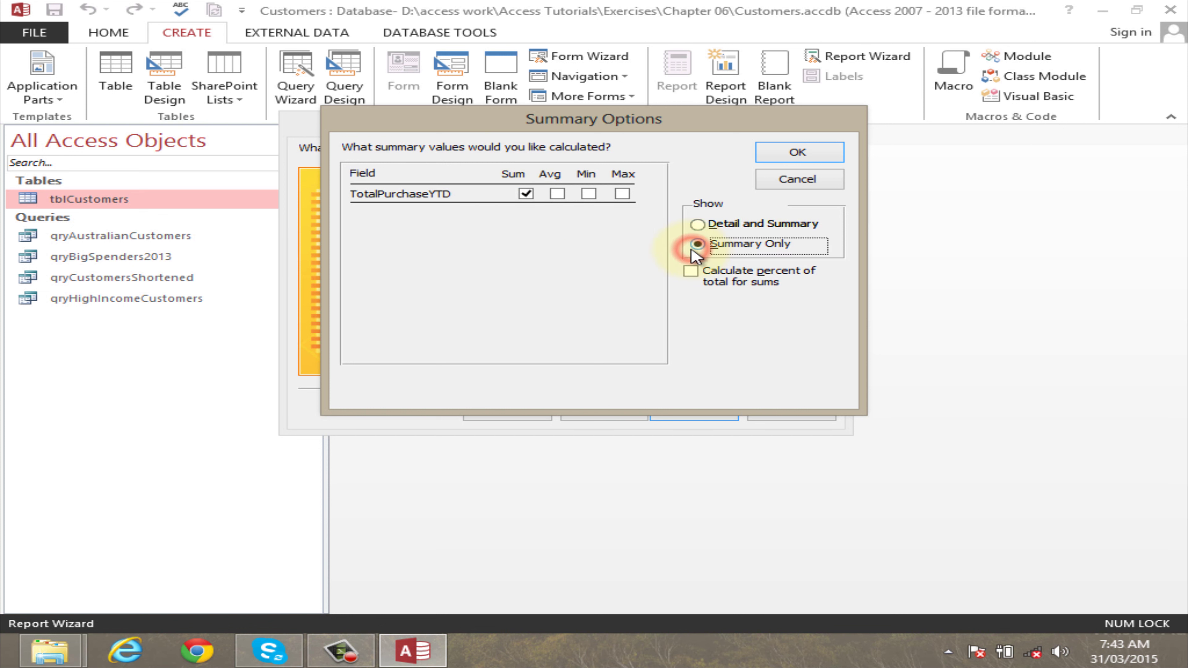
pyautogui.click(701, 224)
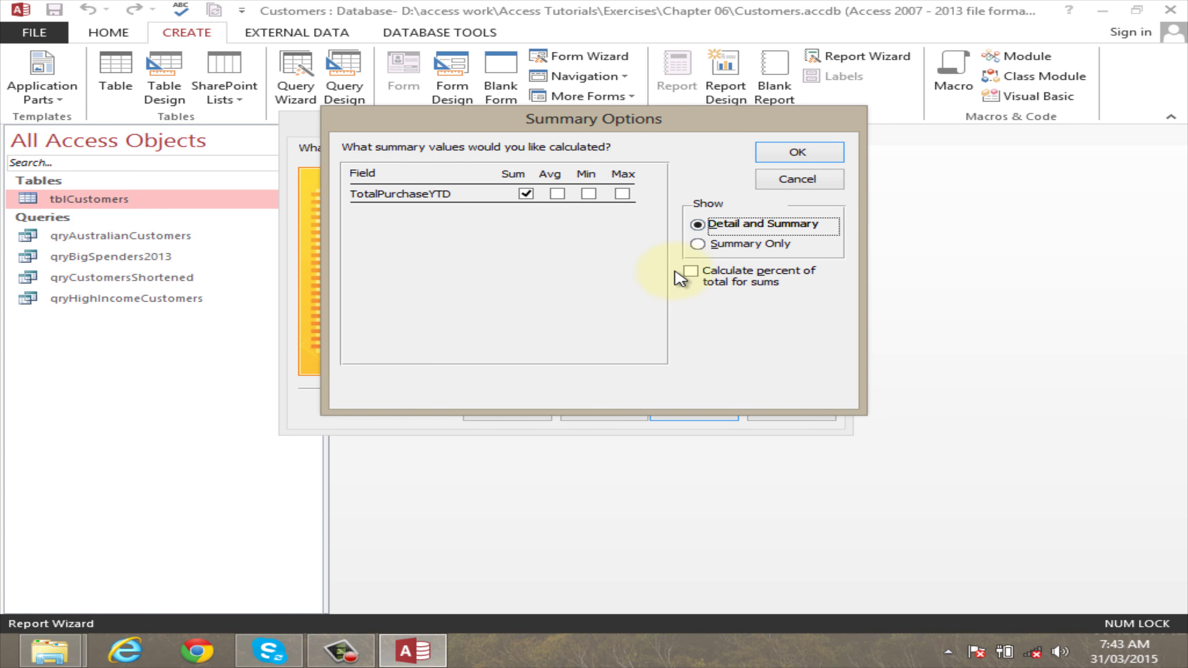
pyautogui.click(692, 272)
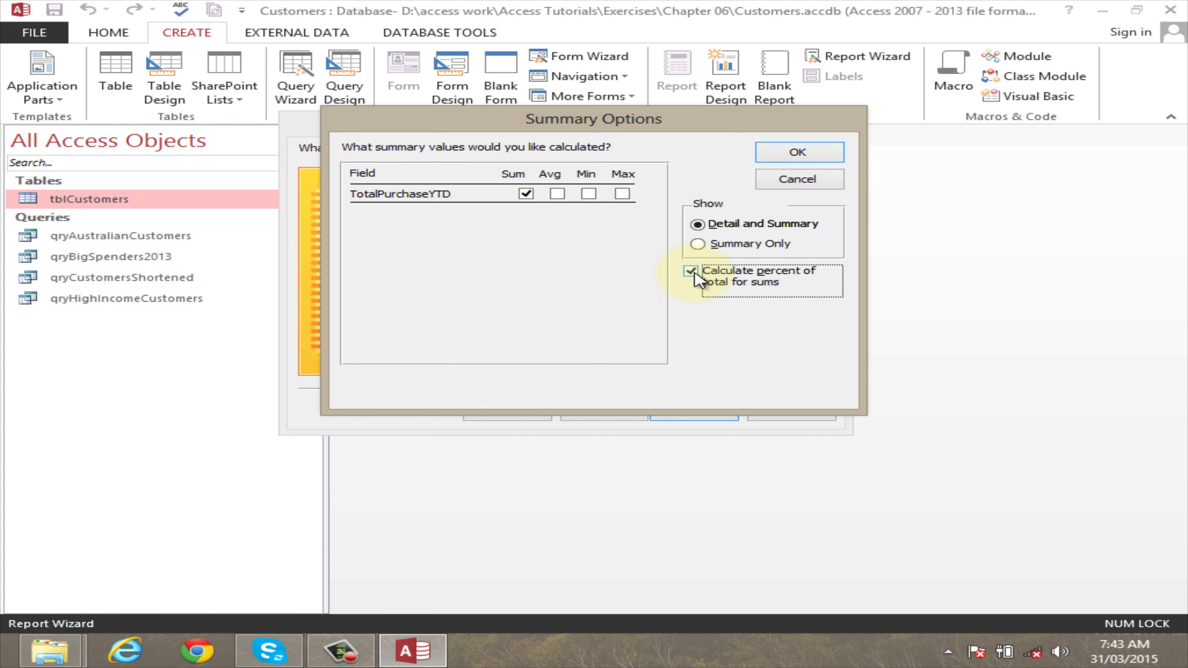
pyautogui.click(693, 273)
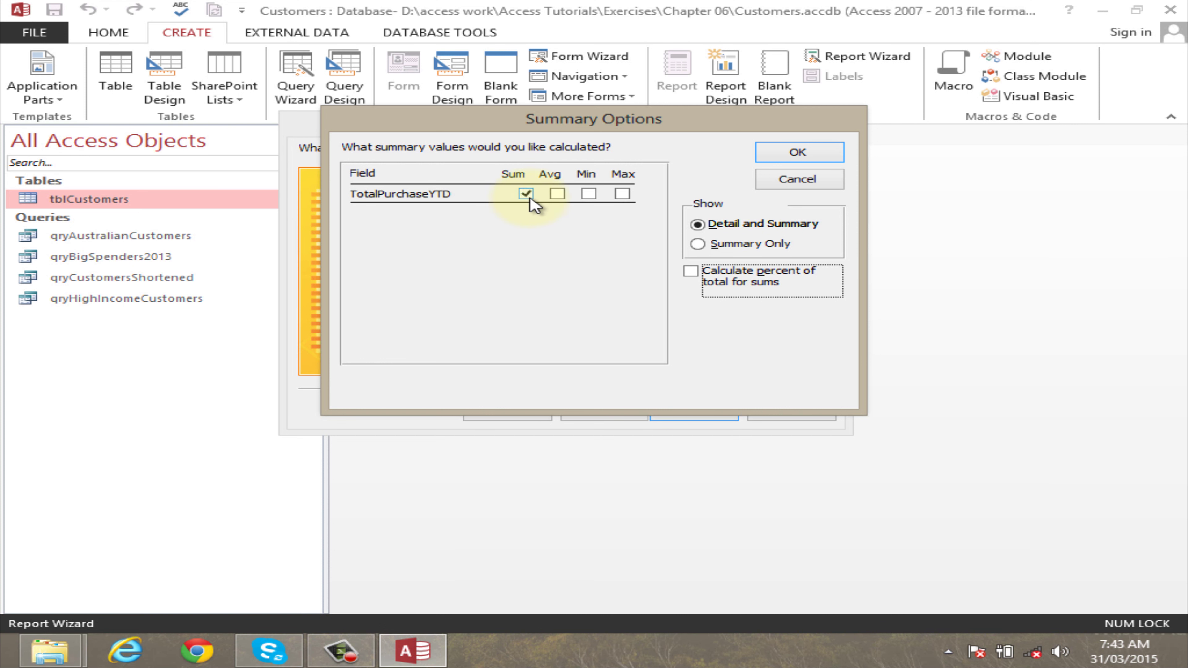
pyautogui.click(800, 155)
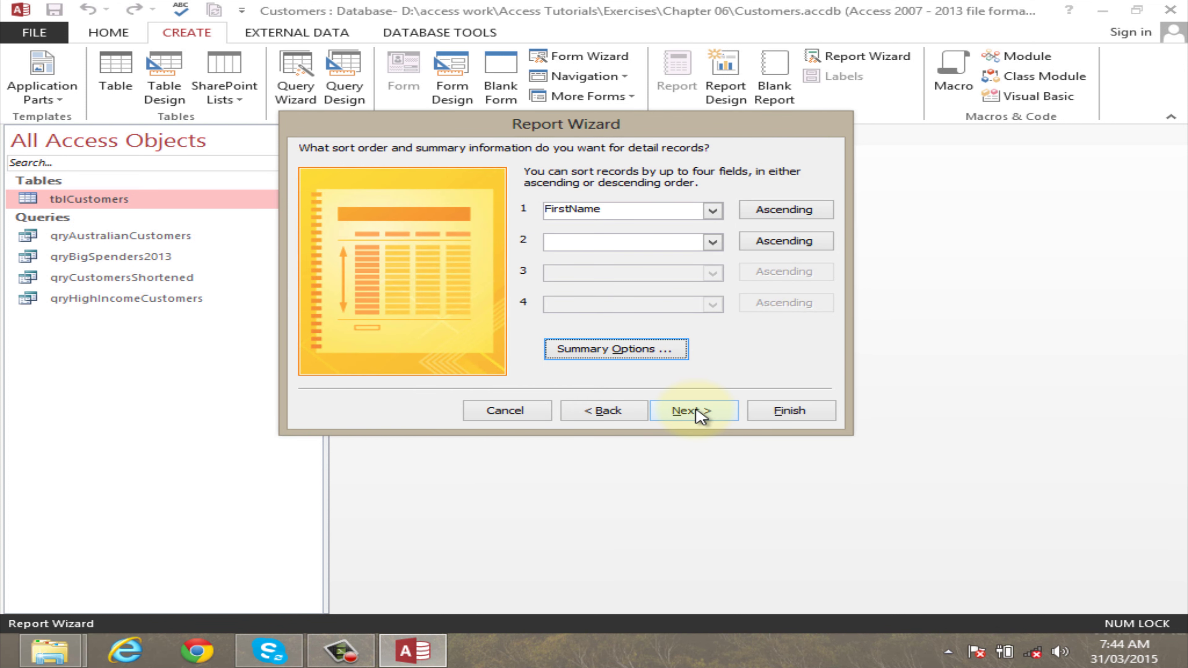
# Continue to the report layout, choose the Stepped layout with Landscape orientation, and proceed to the title page.
pyautogui.click(697, 412)
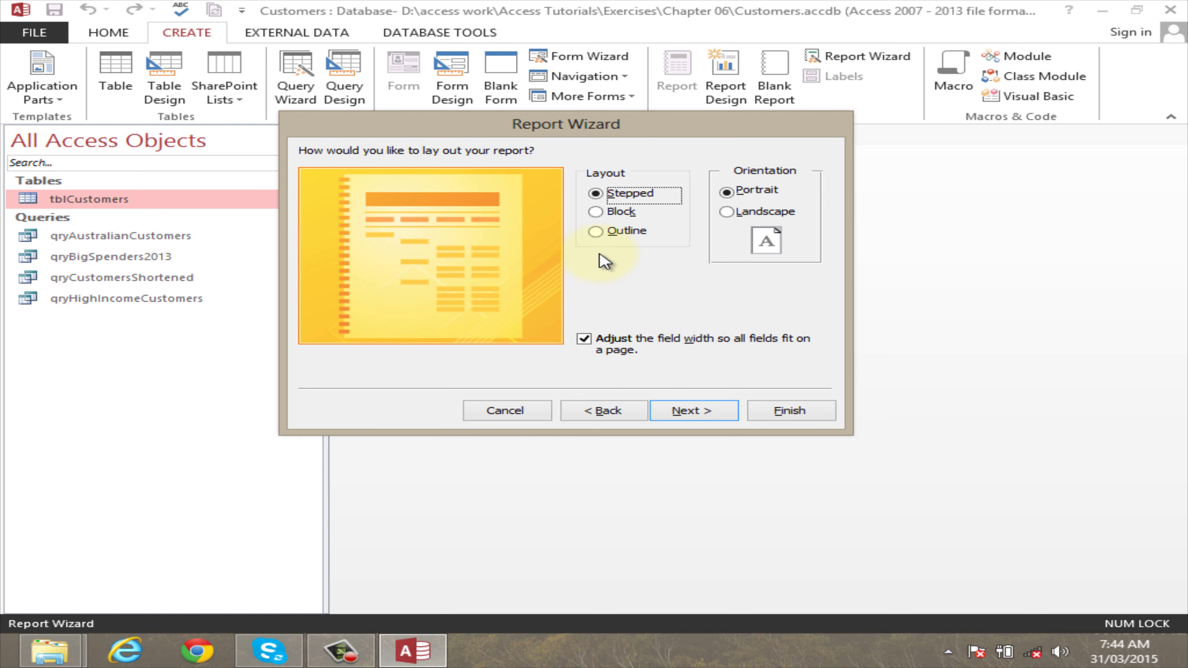
pyautogui.click(622, 192)
pyautogui.click(619, 213)
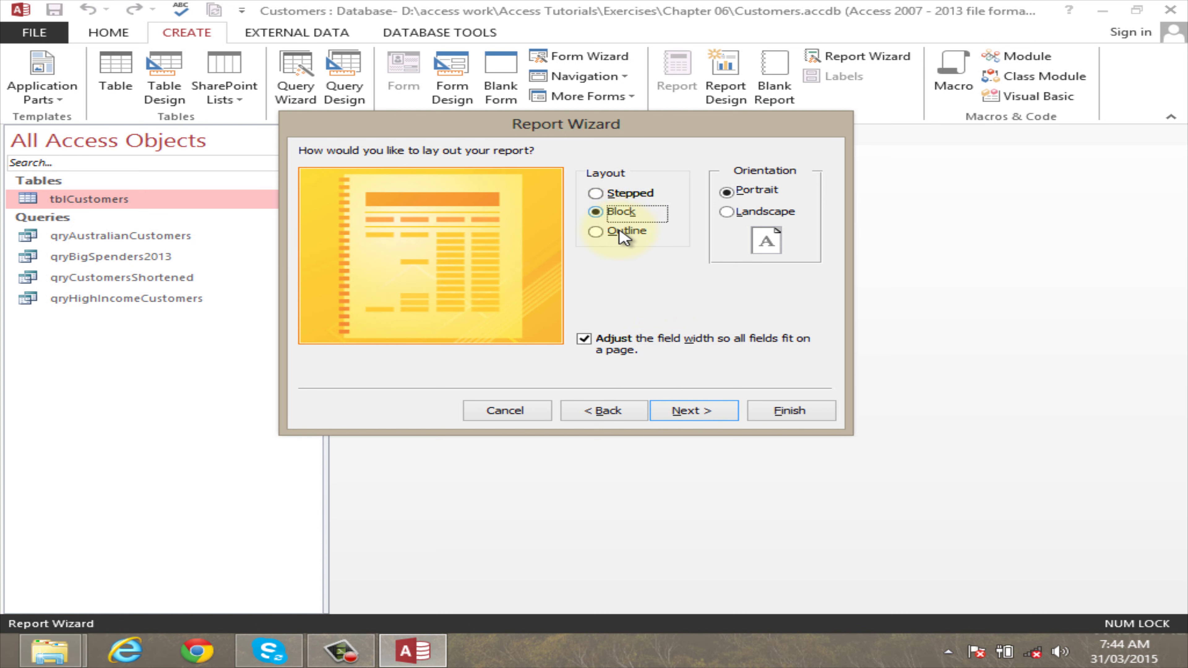
pyautogui.click(601, 232)
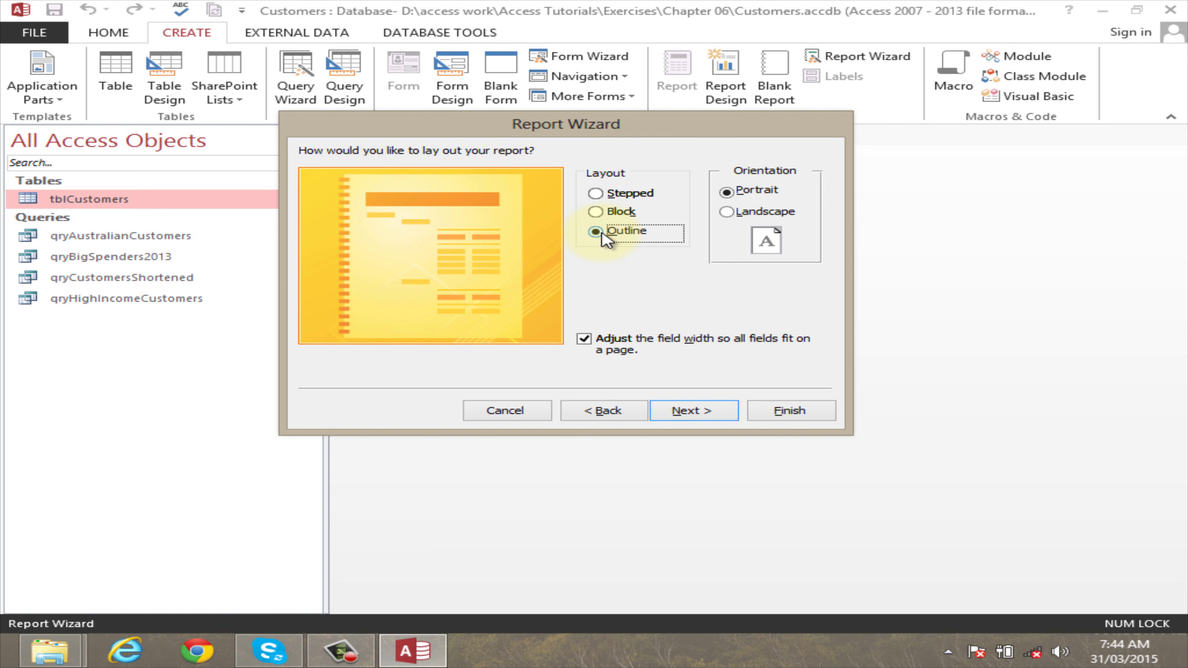
pyautogui.click(598, 193)
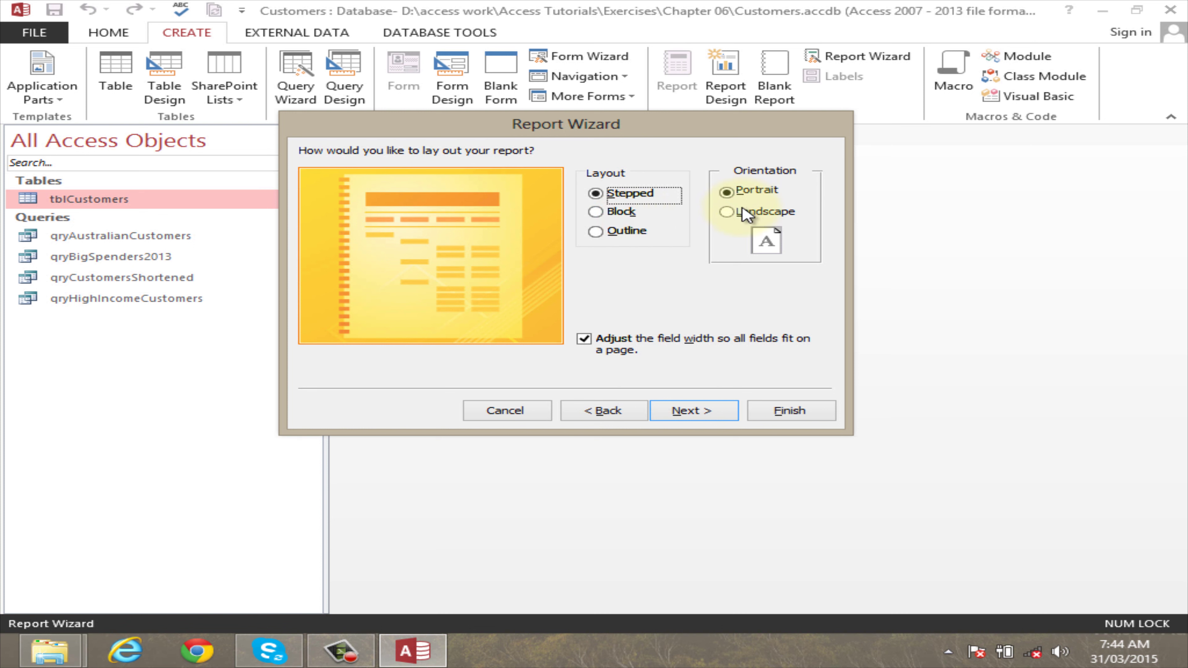
pyautogui.click(727, 213)
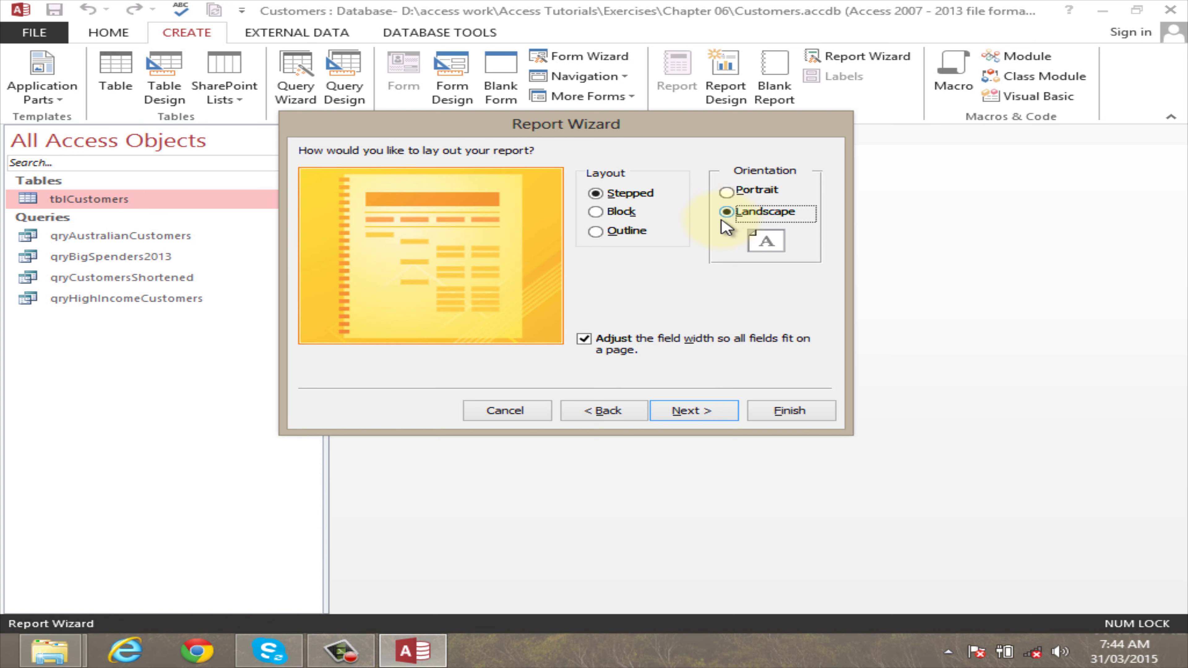
pyautogui.click(690, 414)
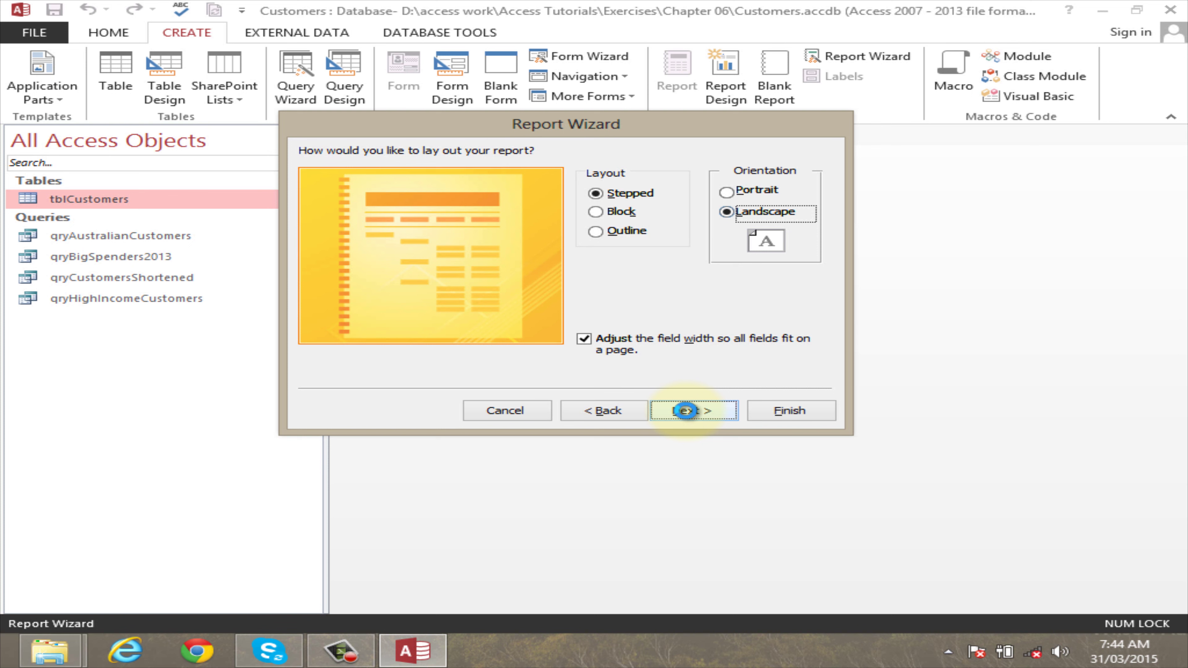
# Return to the layout page, try turning off the field width adjustment, and continue to the title page again.
pyautogui.click(588, 416)
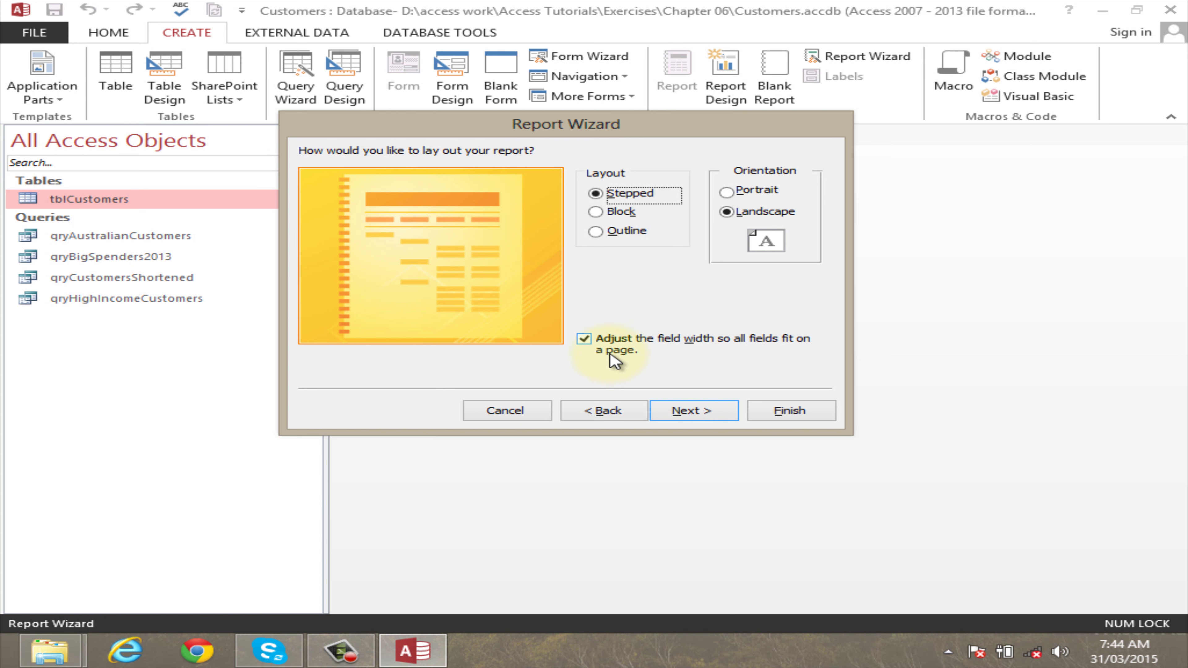
pyautogui.click(584, 338)
pyautogui.click(584, 338)
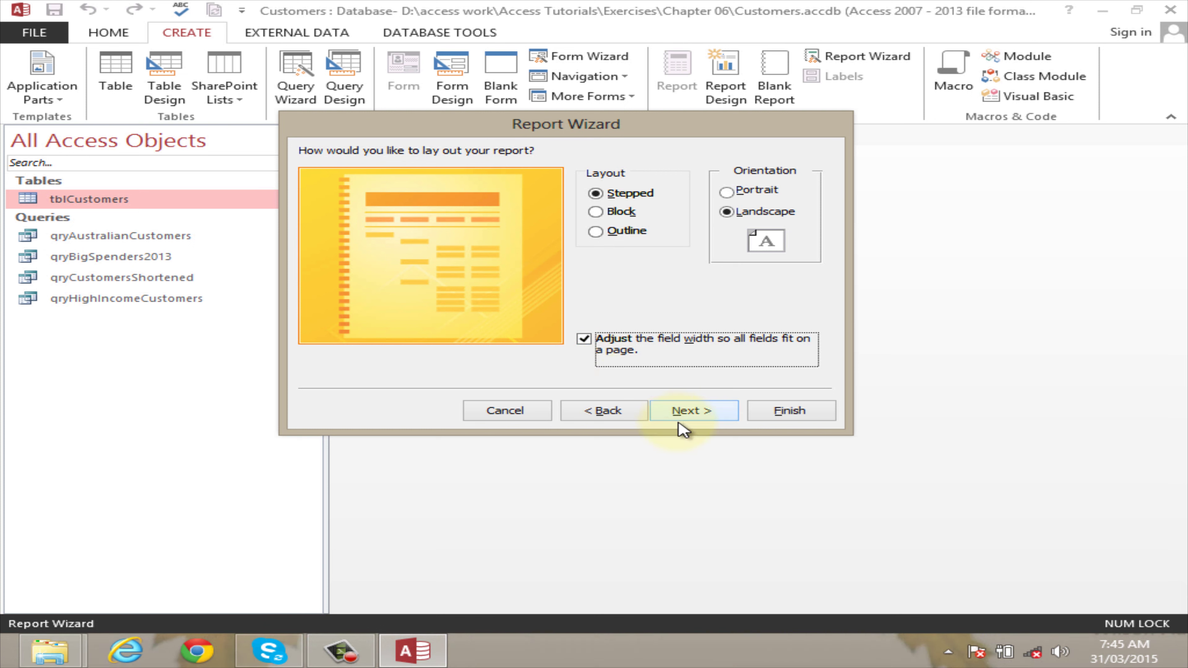
pyautogui.click(691, 411)
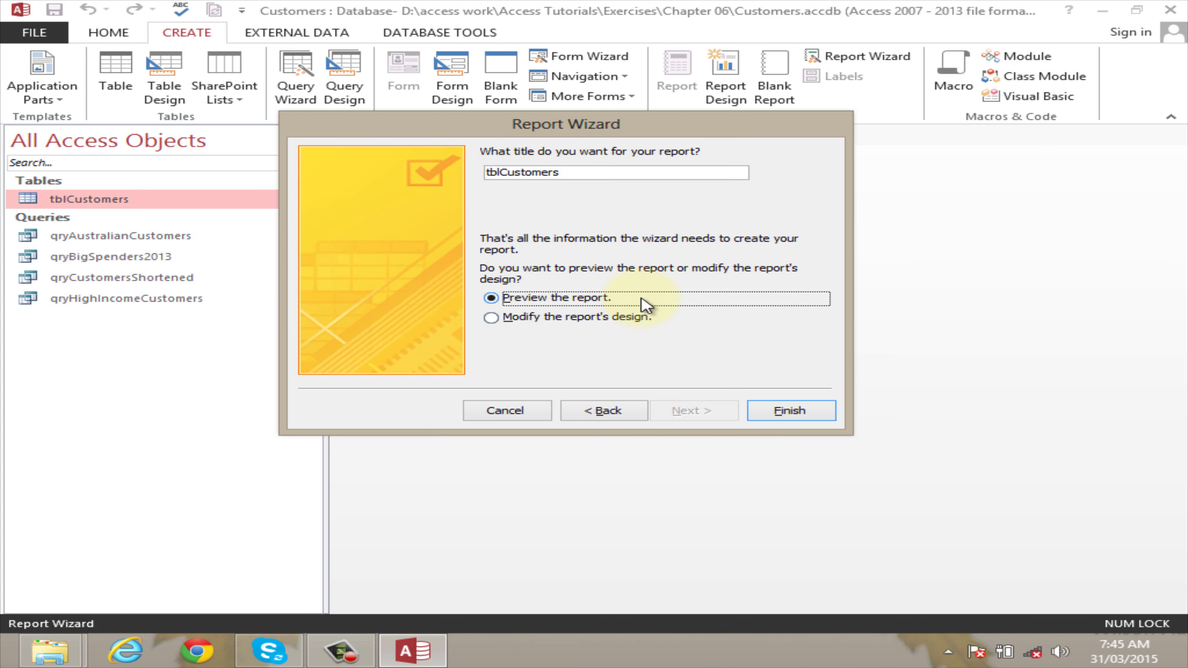
# Title the report reporttblCustomers and finish the wizard with the option to preview the report.
pyautogui.moveTo(676, 131); pyautogui.dragTo(723, 135)
pyautogui.click(536, 177)
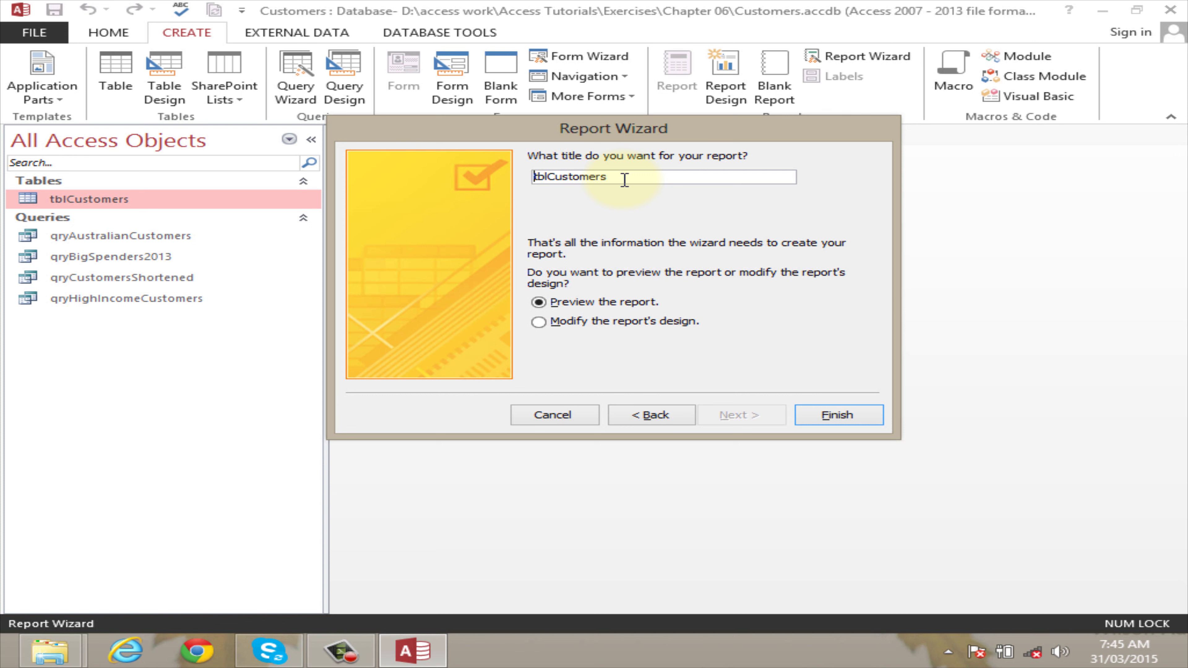
pyautogui.write('report')
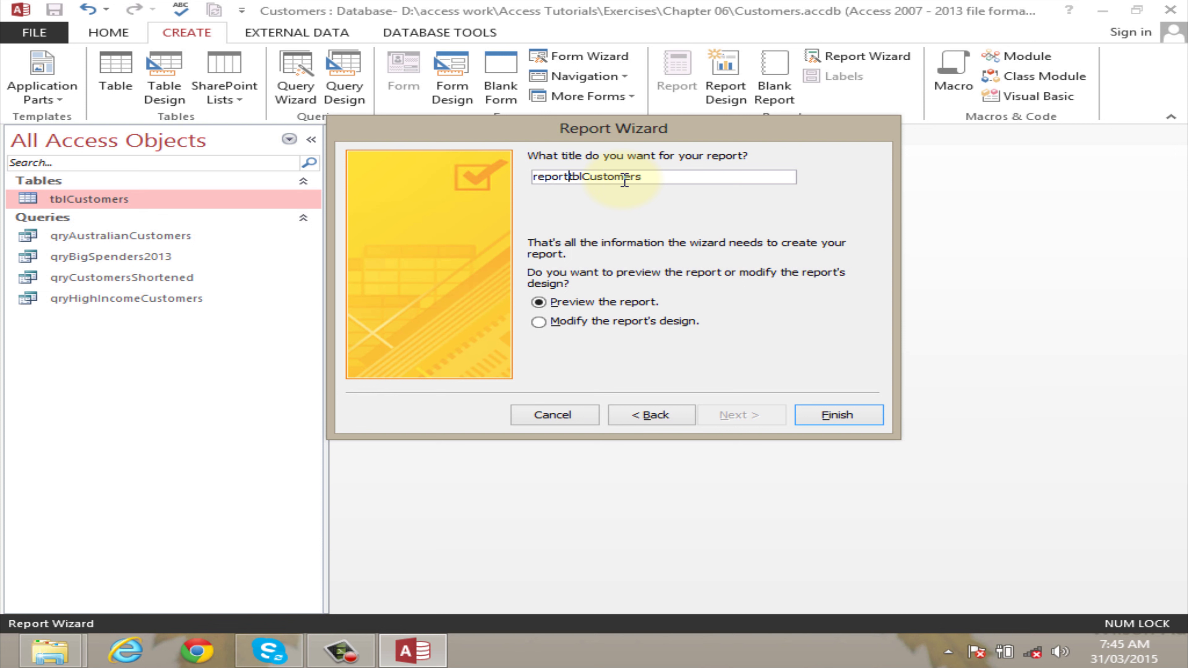
pyautogui.click(546, 326)
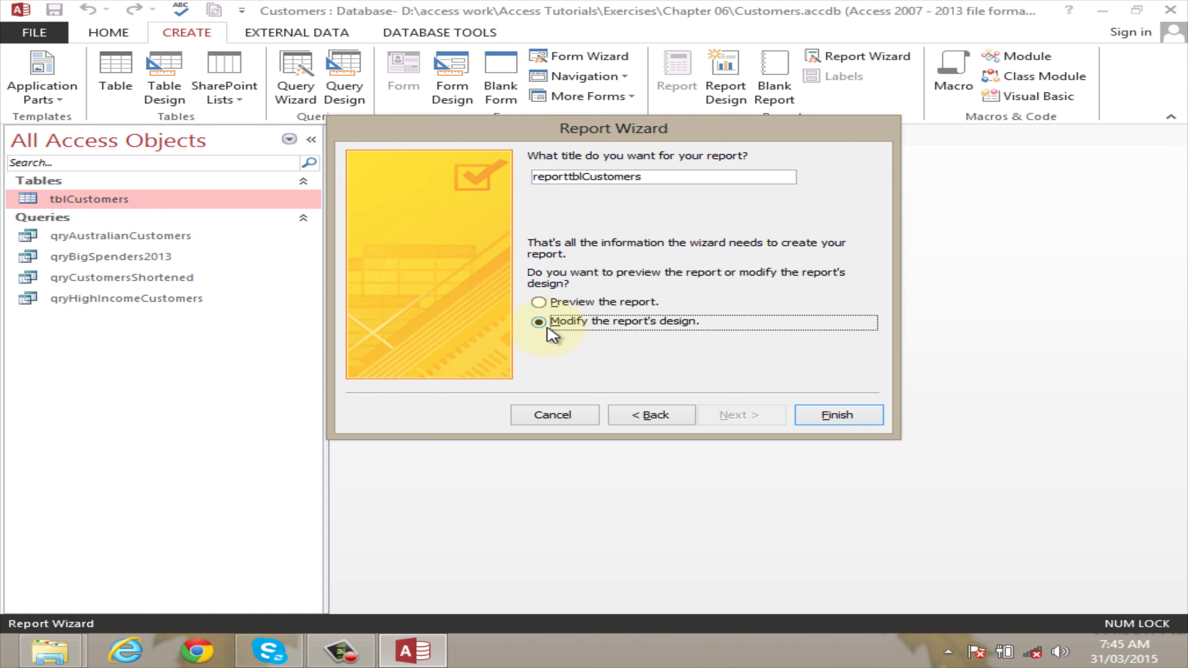
pyautogui.click(542, 303)
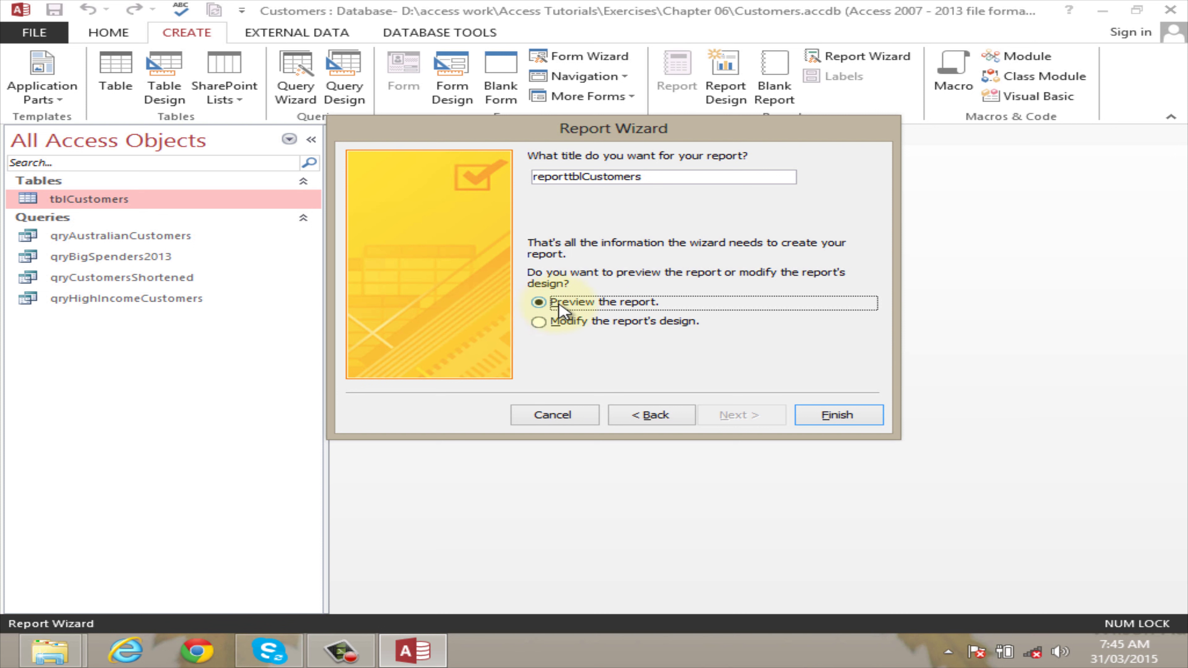
pyautogui.click(859, 418)
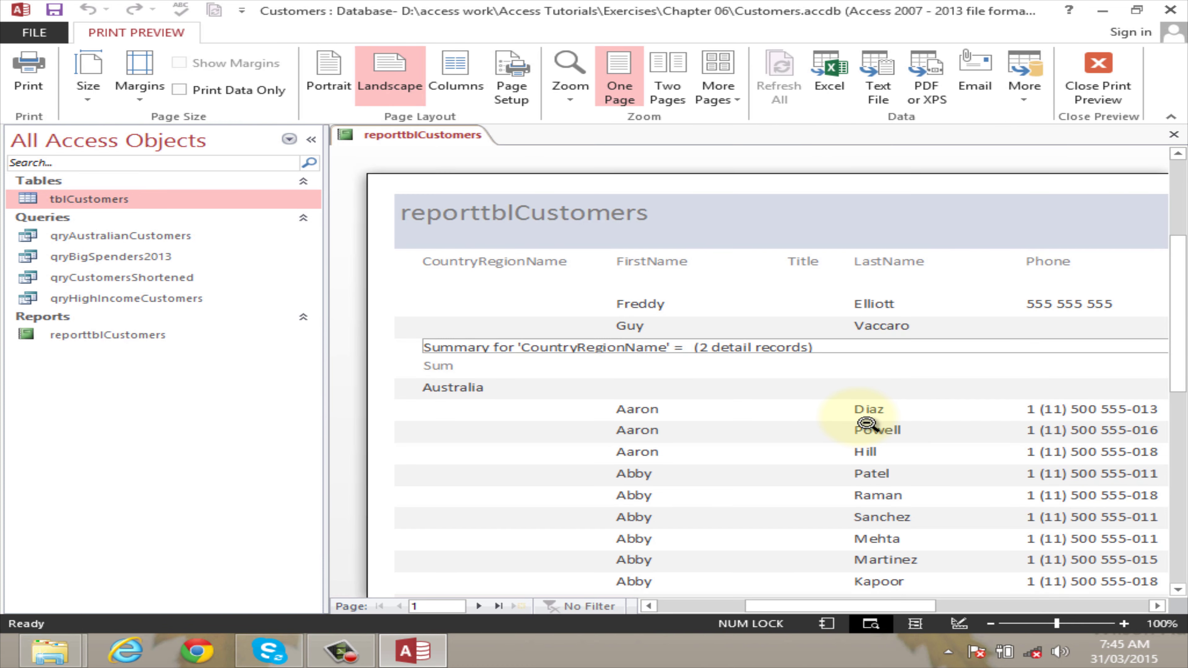
# Examine the first page of the report preview, both as a whole page and magnified.
pyautogui.click(798, 412)
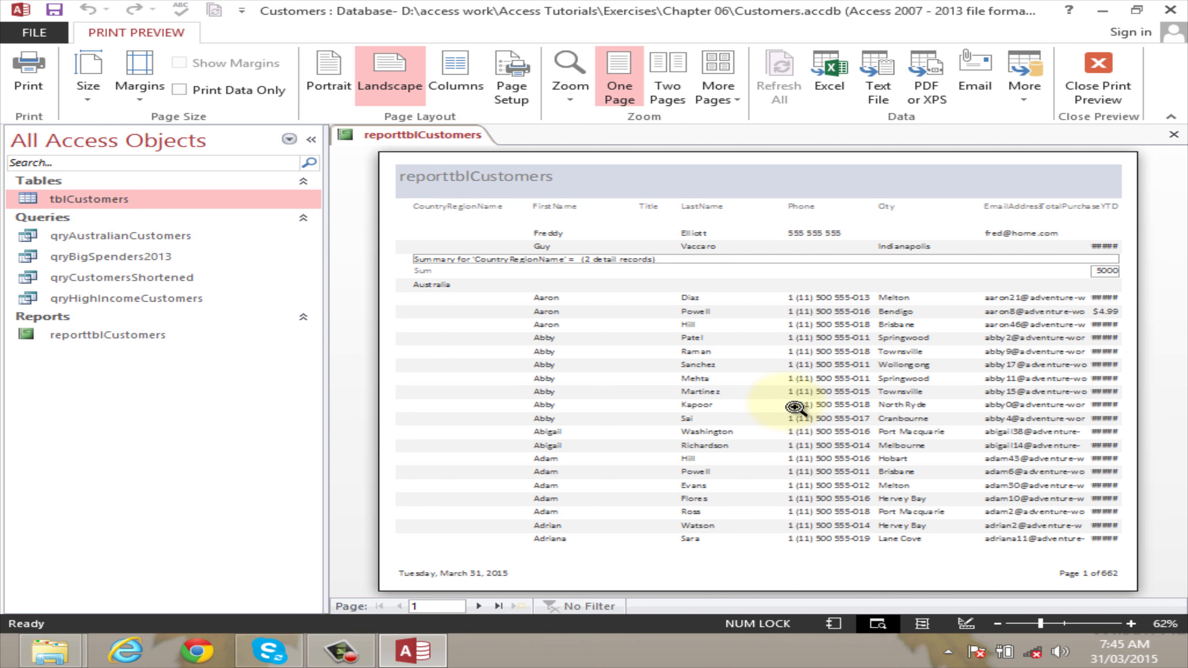
pyautogui.click(720, 322)
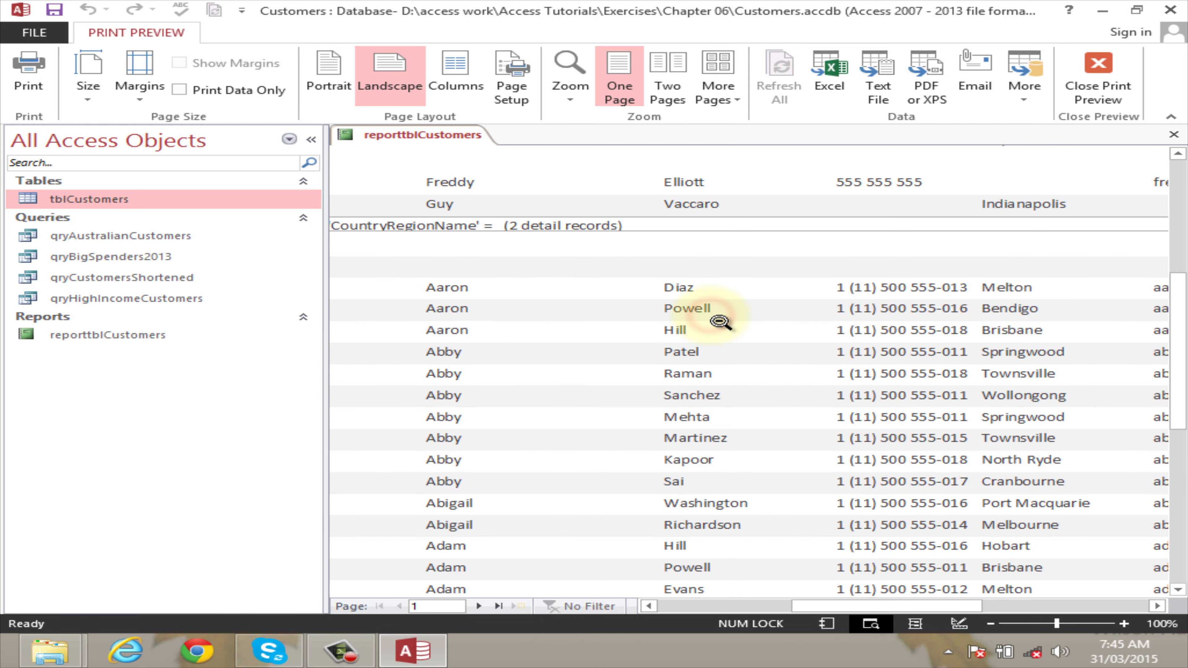
pyautogui.click(719, 322)
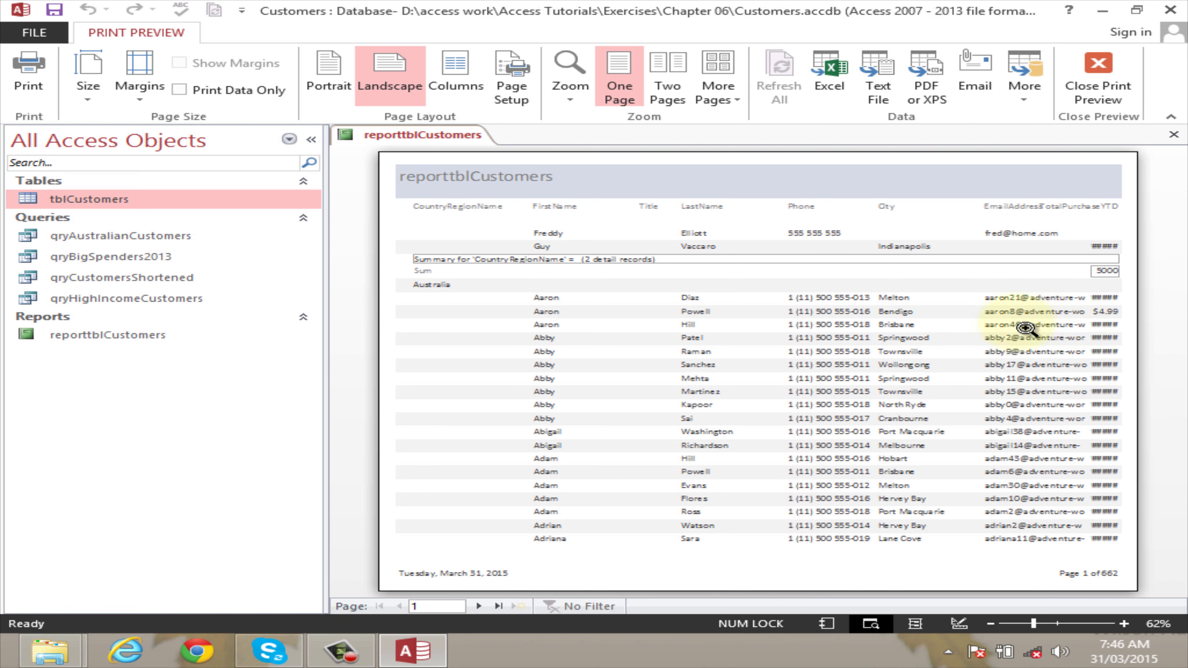
# Page through the report preview to page 8 and back to page 1, then examine the Australia group heading.
pyautogui.click(479, 606)
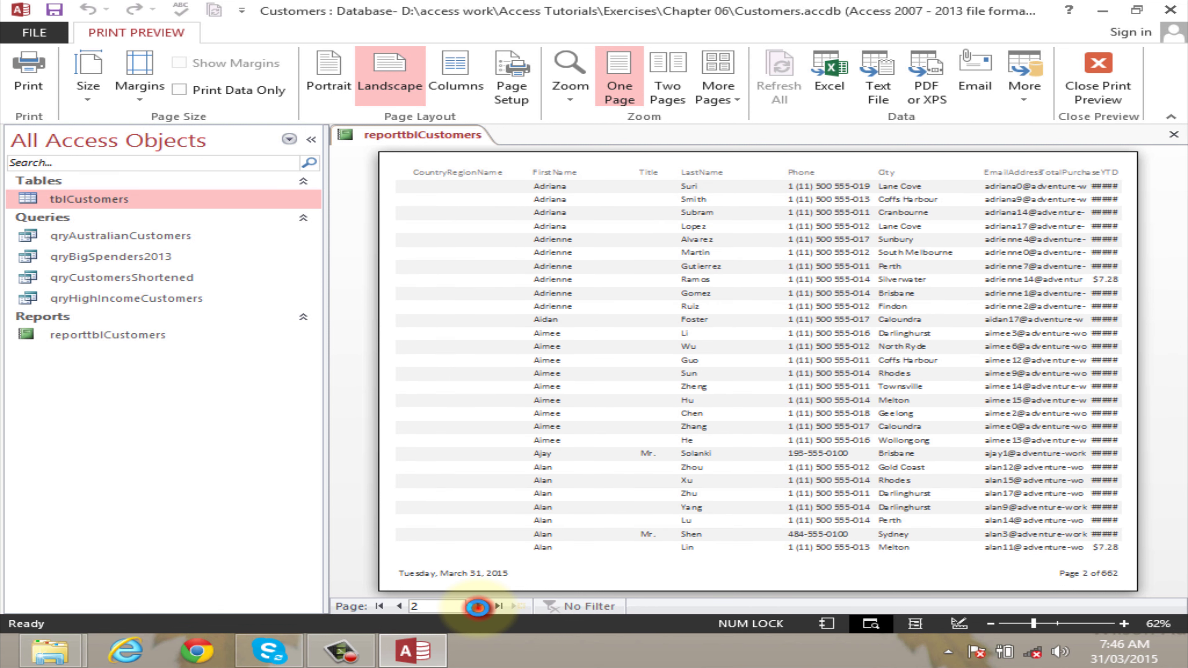
pyautogui.click(479, 606)
pyautogui.click(478, 606)
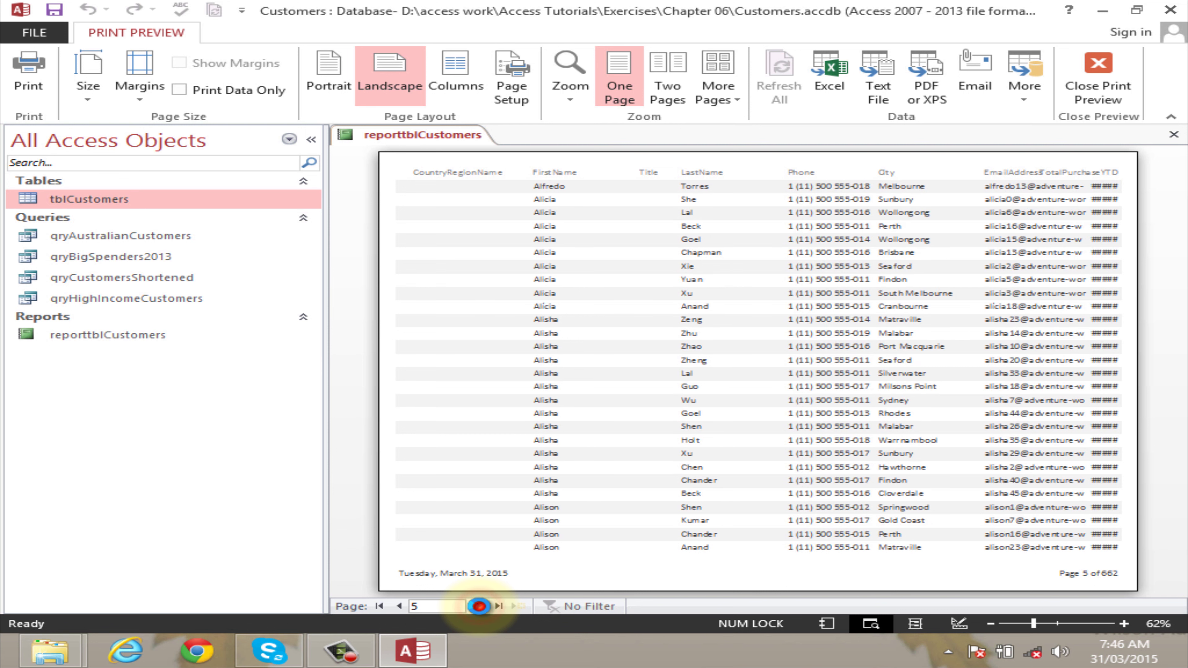
pyautogui.click(478, 606)
pyautogui.click(478, 606)
pyautogui.click(478, 606)
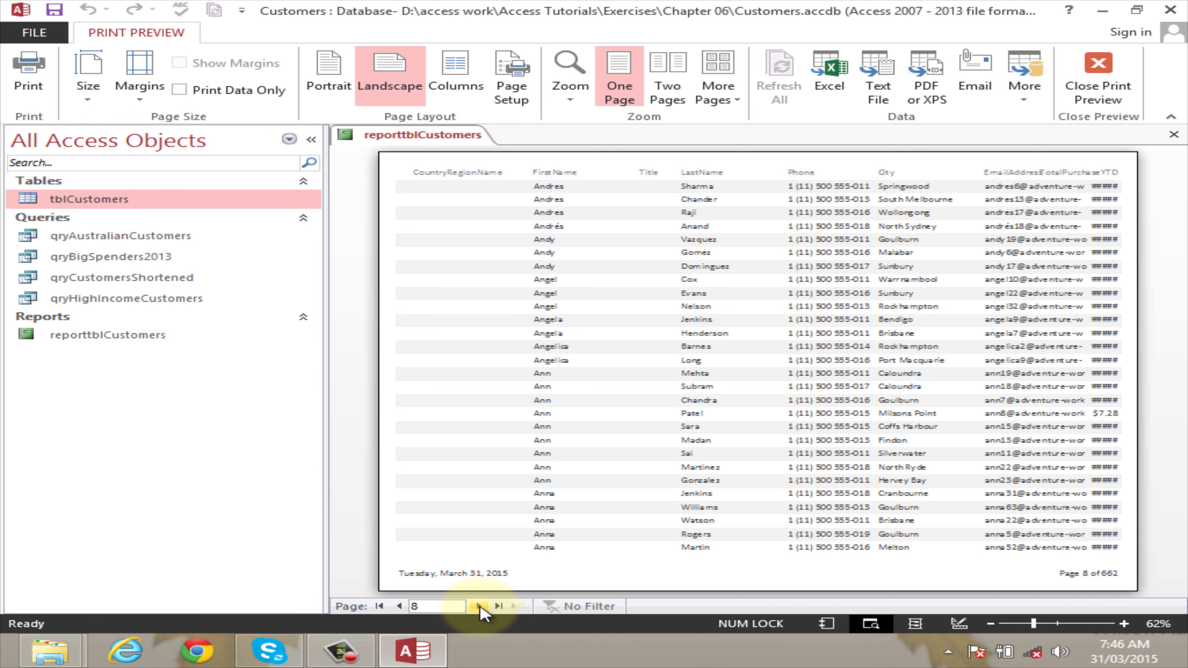
pyautogui.click(397, 606)
pyautogui.click(398, 606)
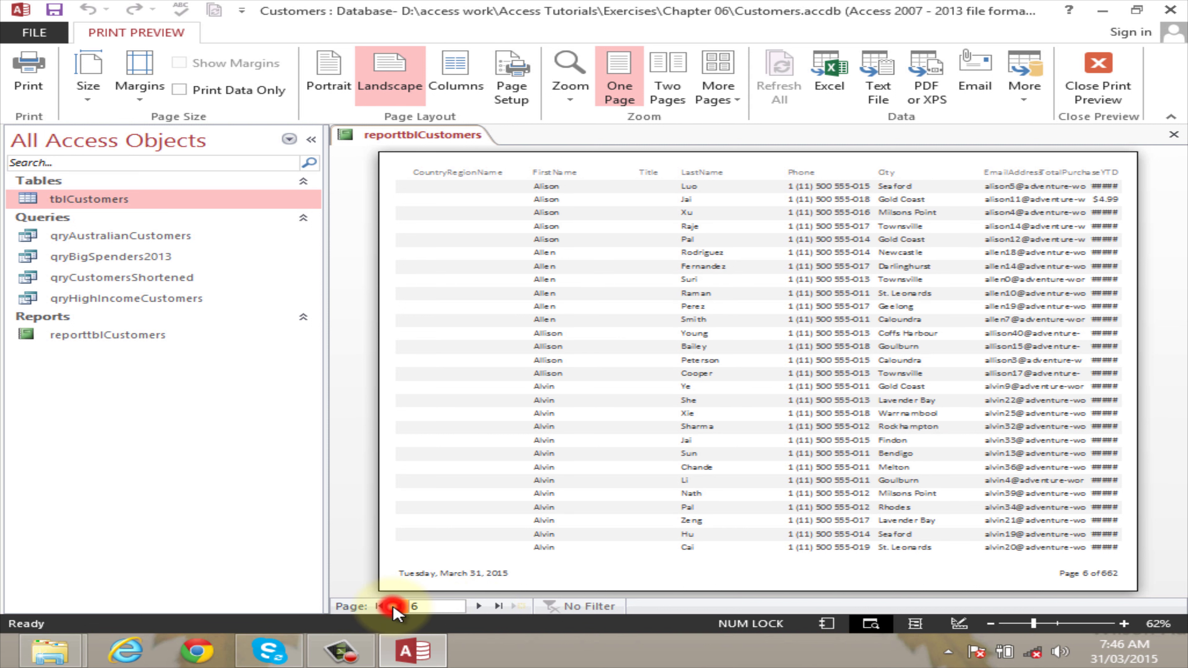
pyautogui.click(397, 606)
pyautogui.click(397, 607)
pyautogui.click(397, 606)
pyautogui.click(397, 606)
pyautogui.click(397, 606)
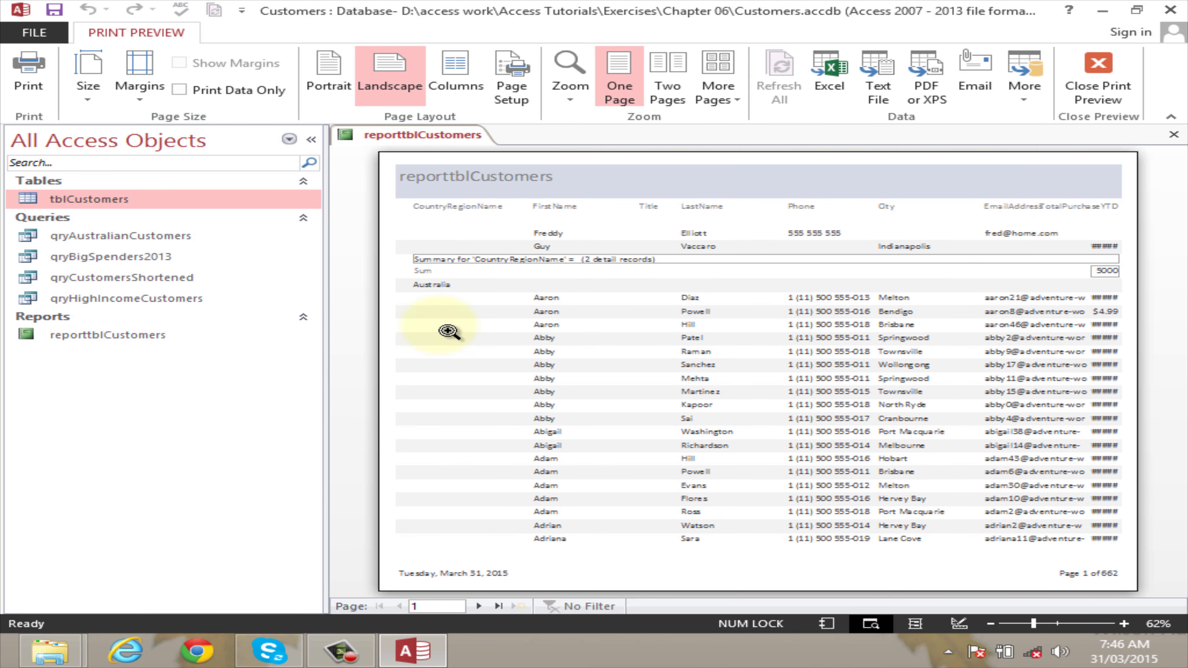
pyautogui.click(438, 281)
pyautogui.click(439, 280)
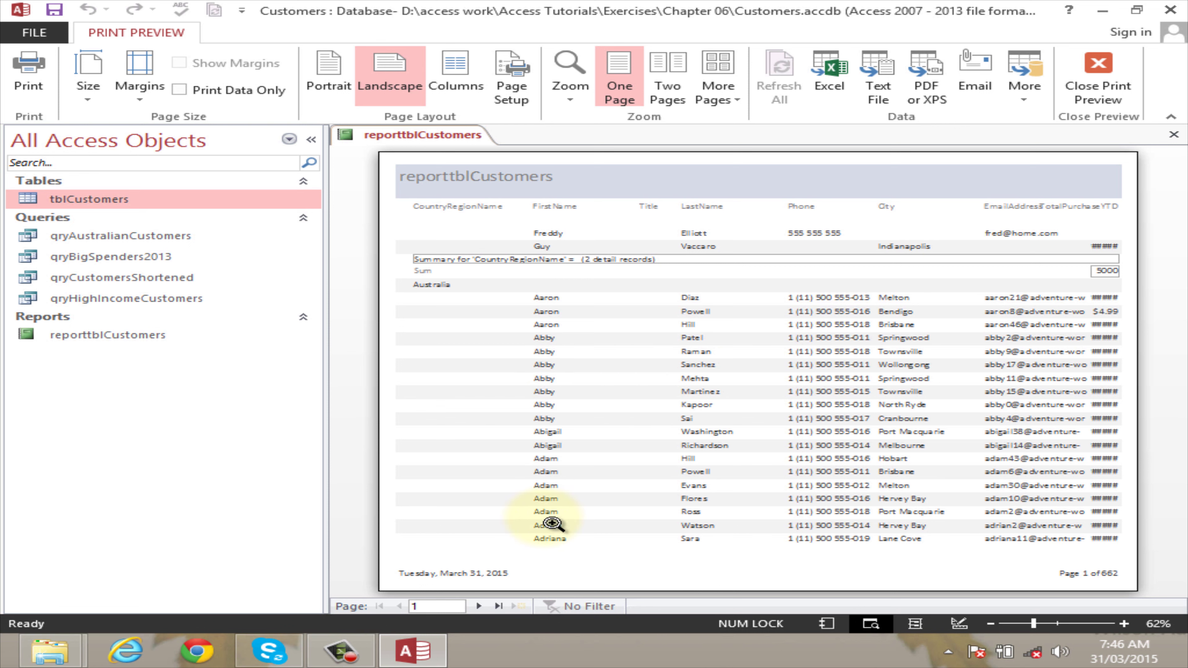
# Page forward through the customer records in the report preview as far as page 24.
pyautogui.click(477, 607)
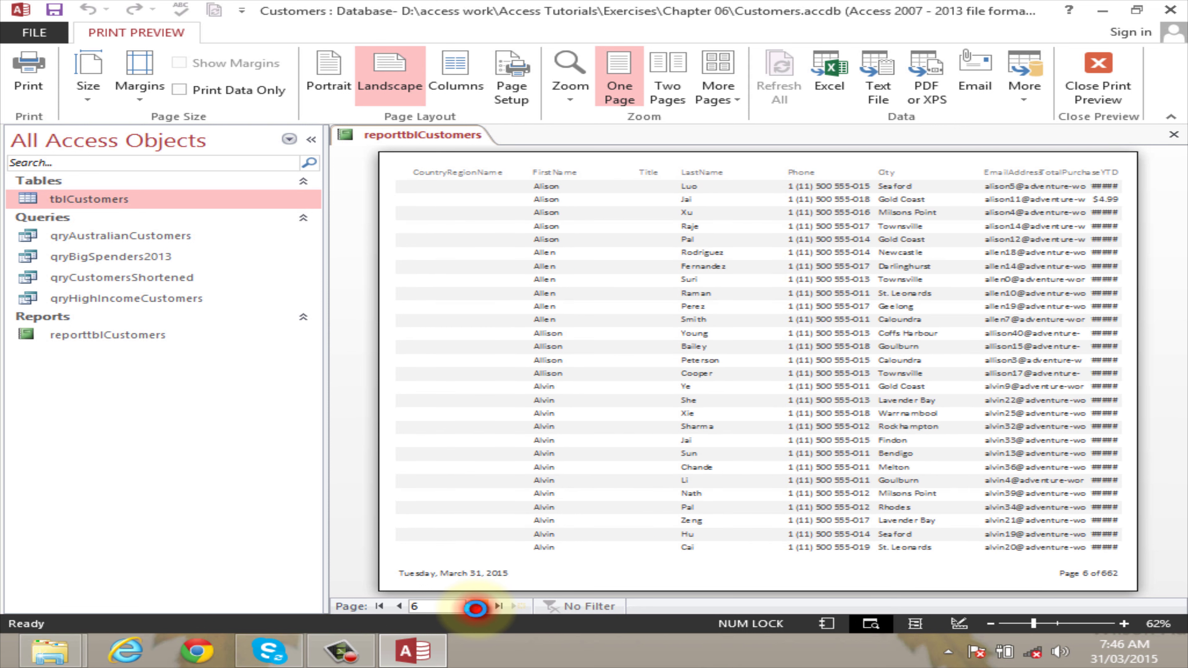
pyautogui.click(478, 608)
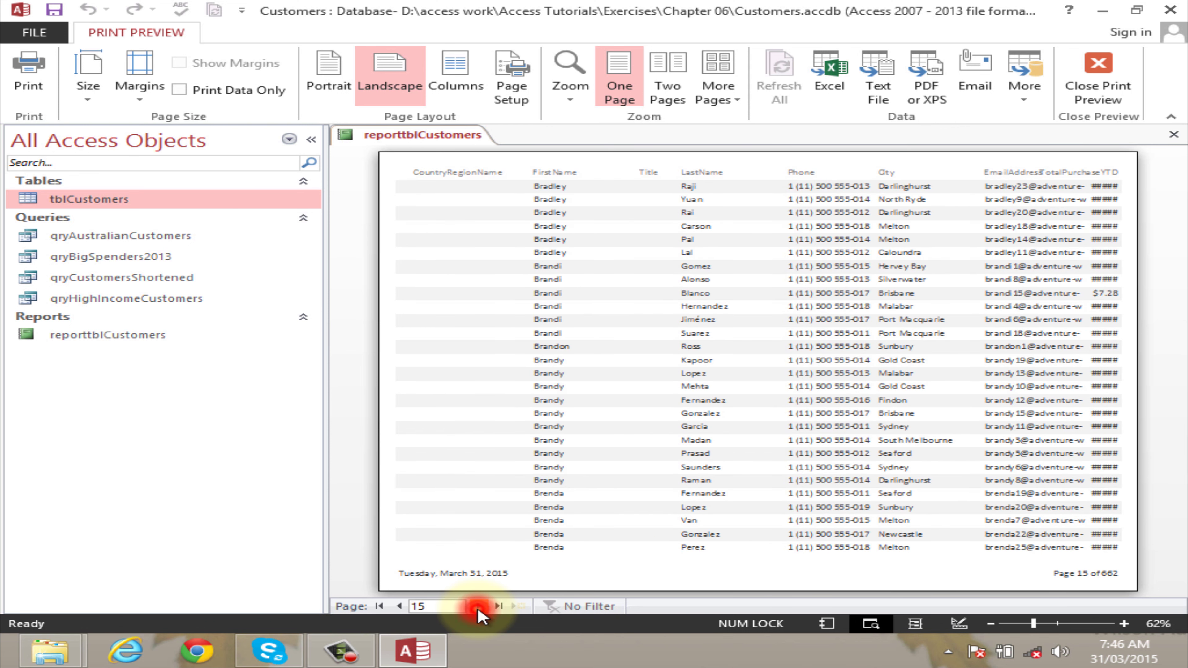
pyautogui.click(476, 607)
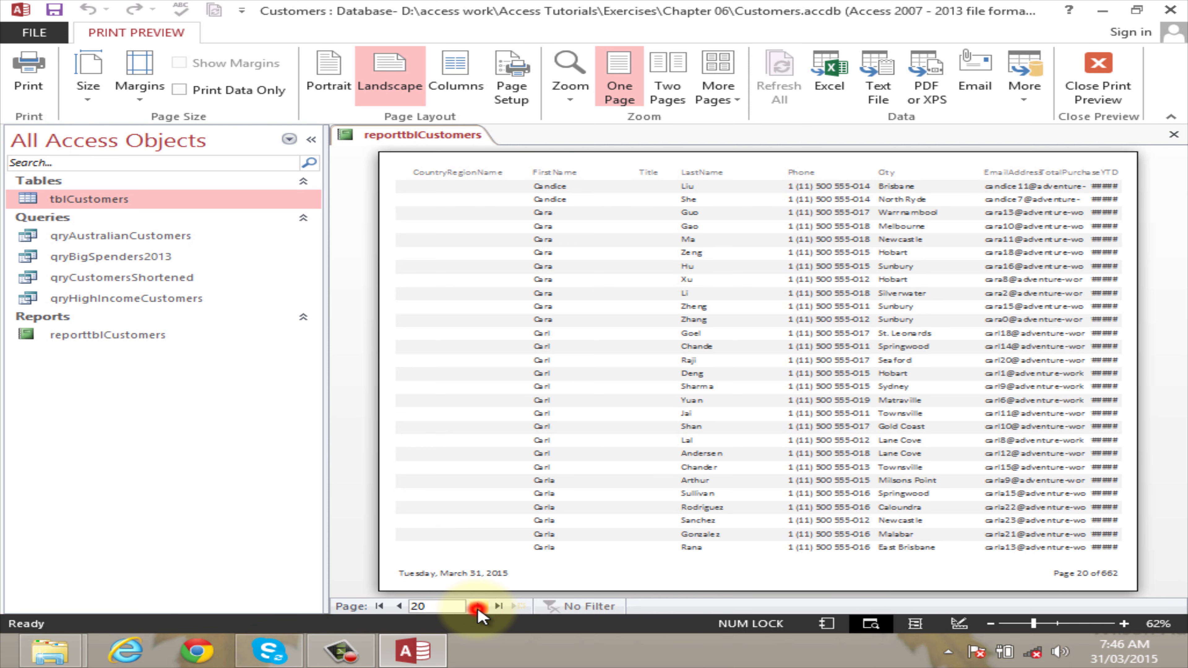
pyautogui.click(477, 607)
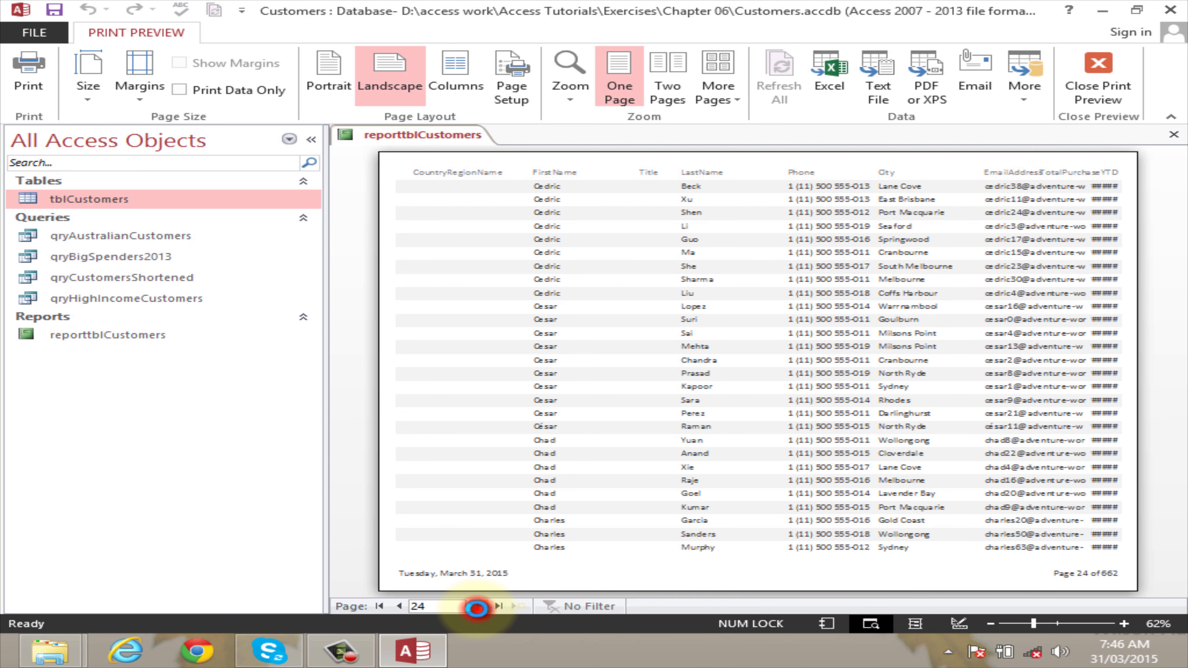